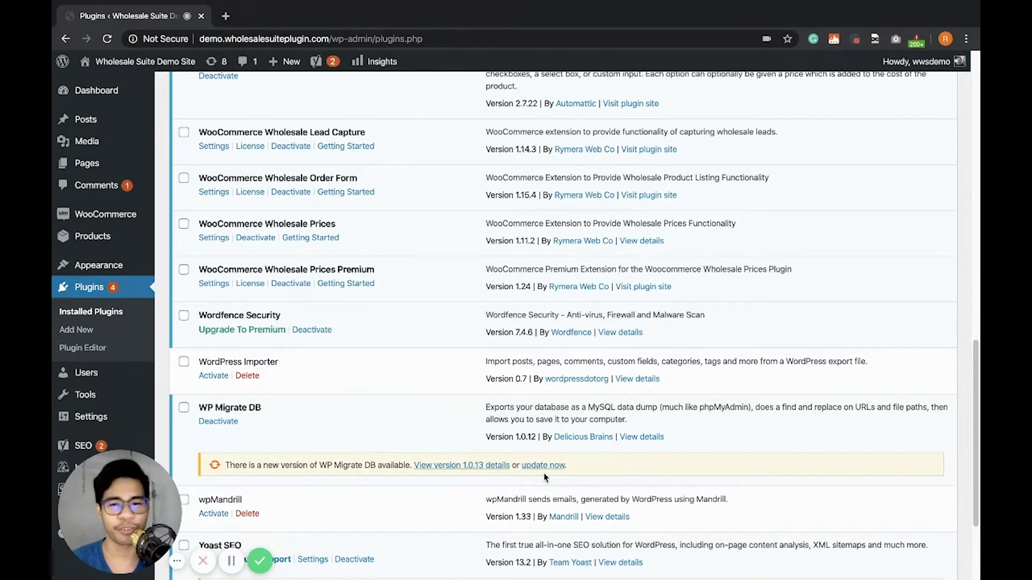
From All Pages, edit the Wholesale Ordering page and select its [wwof_product_listing] shortcode line
scroll(475, 217, up, 1)
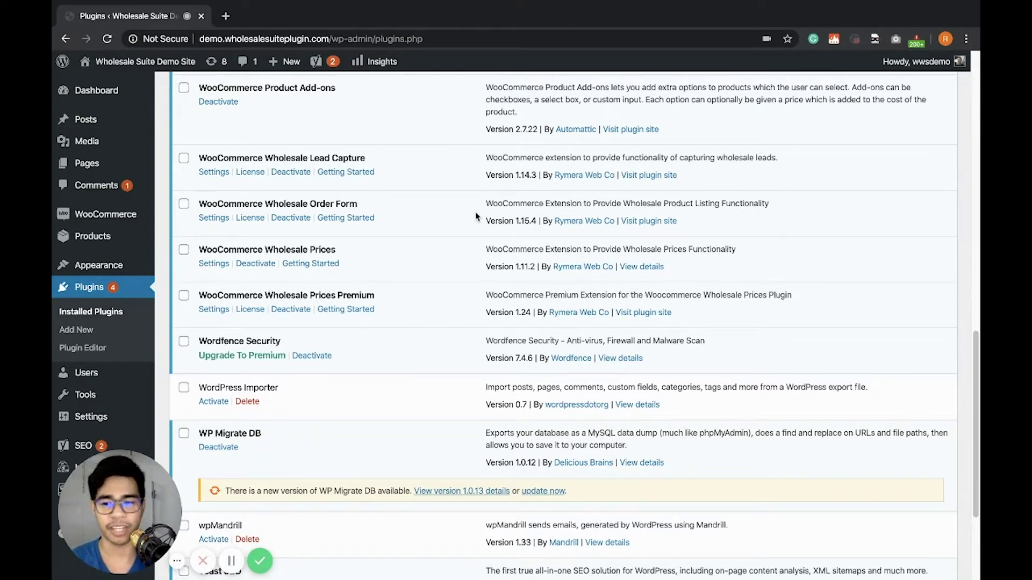
mouse_move(85, 166)
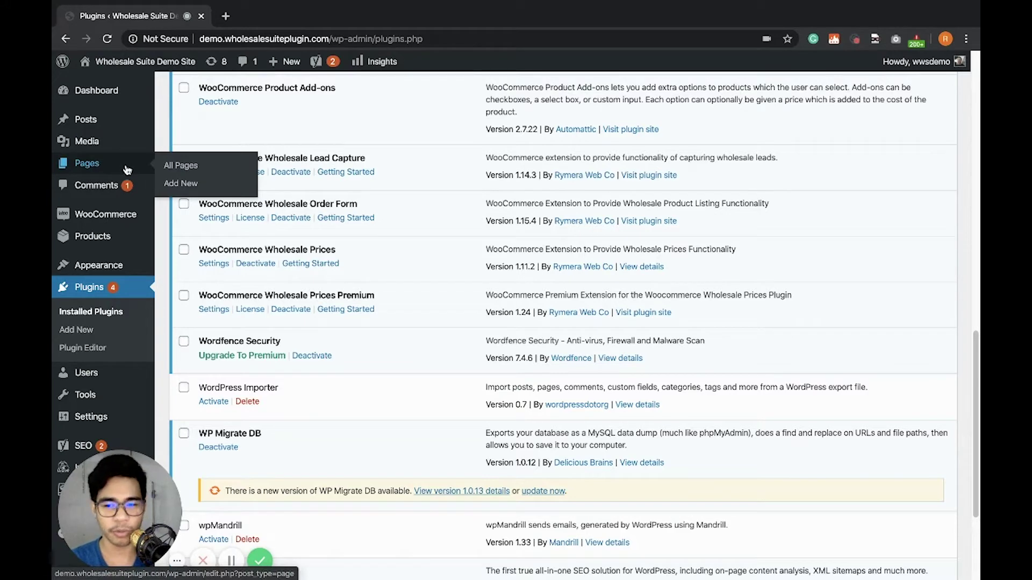
click(171, 174)
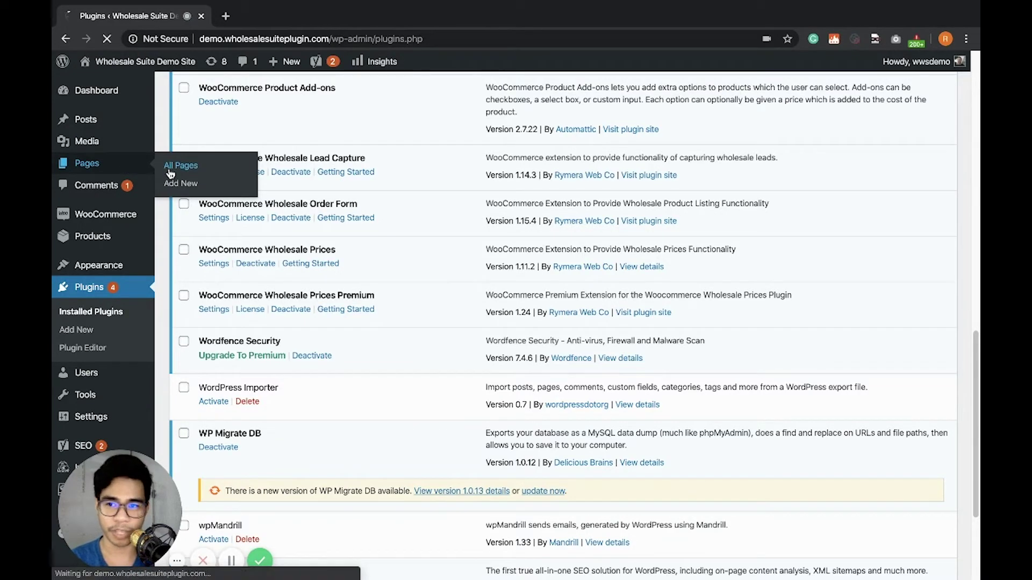
scroll(336, 275, down, 2)
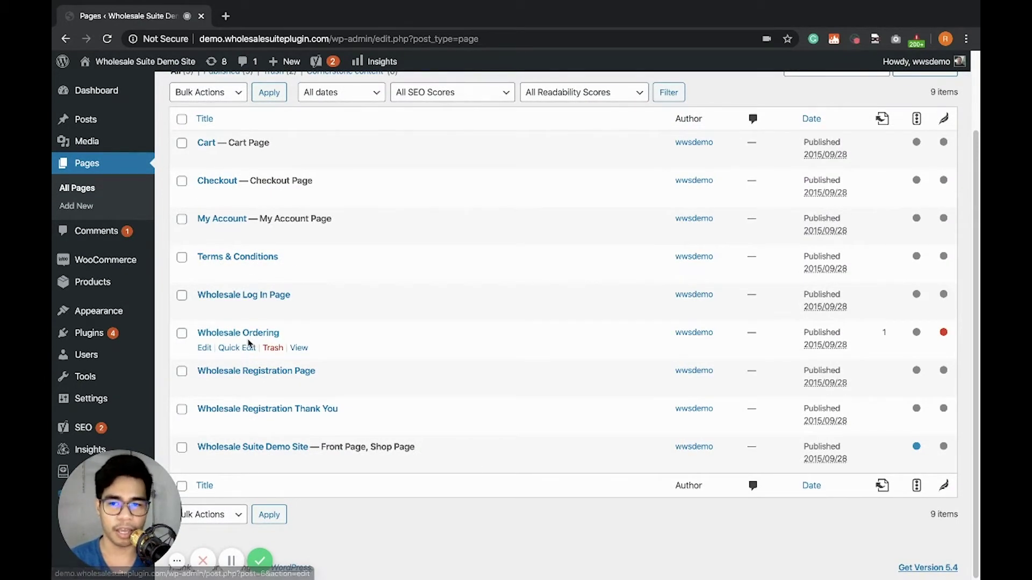
click(219, 336)
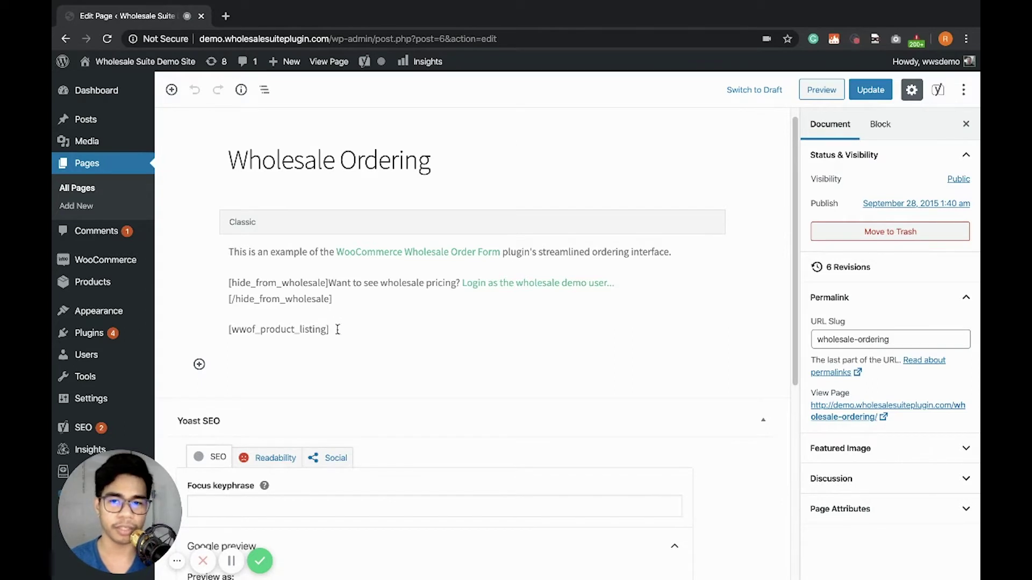
click(337, 329)
triple_click(290, 349)
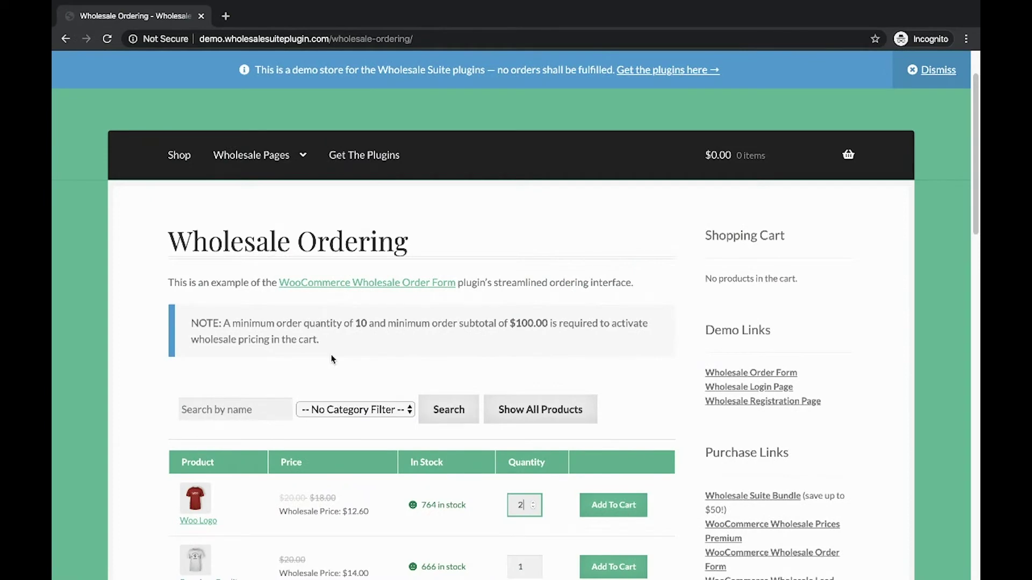
Scroll the storefront order form and raise Woo Logo's quantity to 3
scroll(331, 359, down, 3)
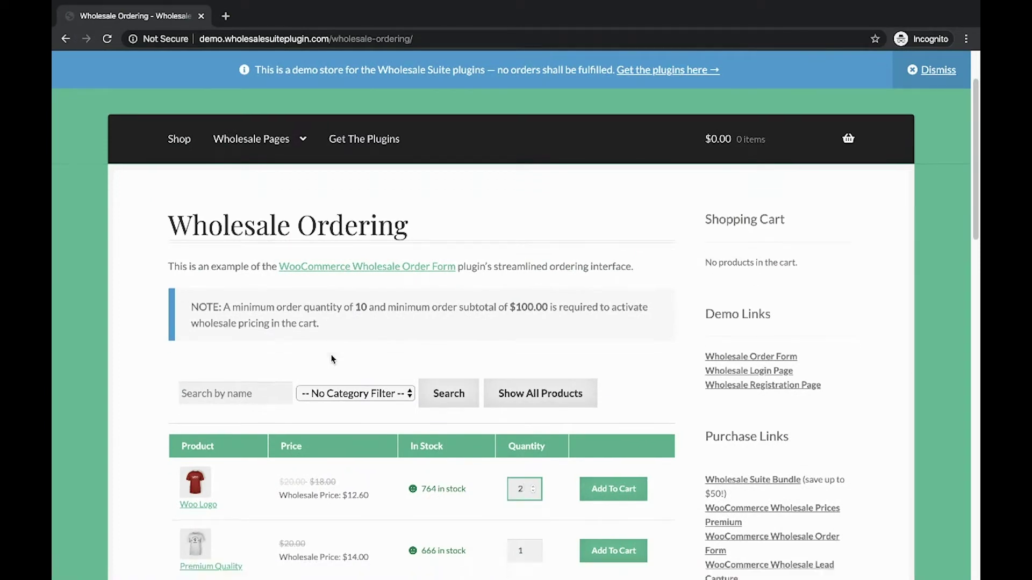
scroll(332, 359, down, 2)
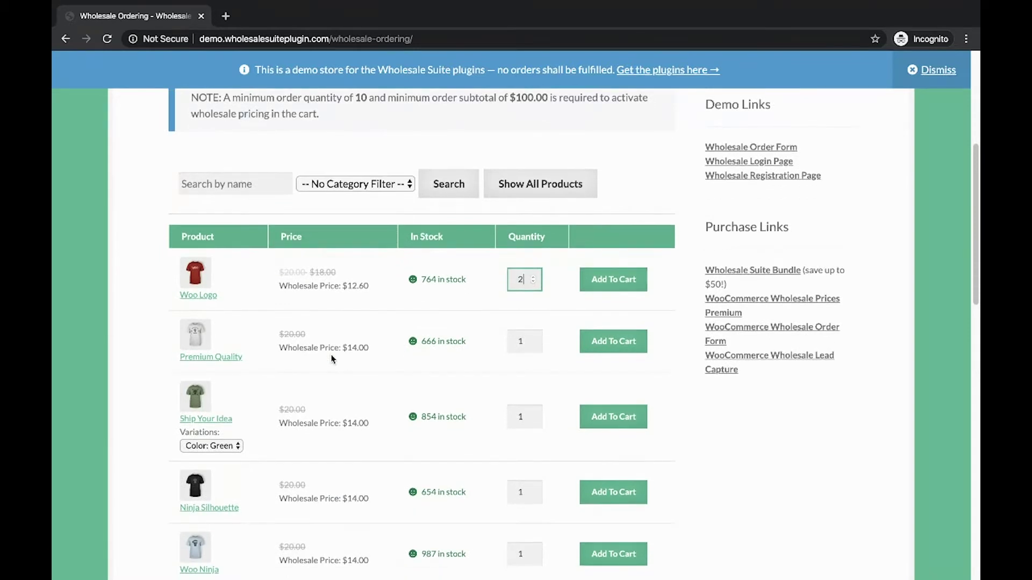
scroll(332, 359, down, 1)
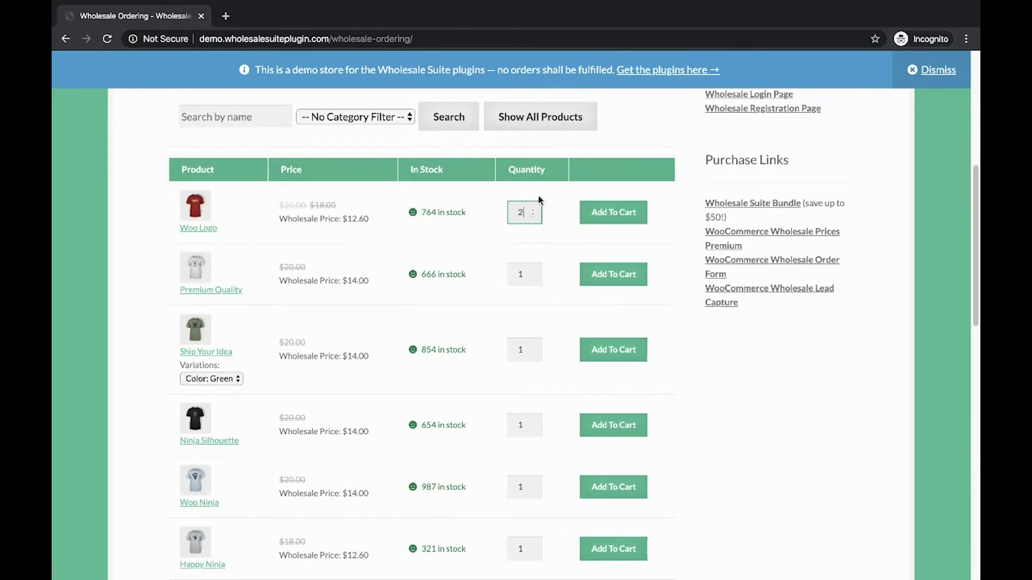
click(533, 209)
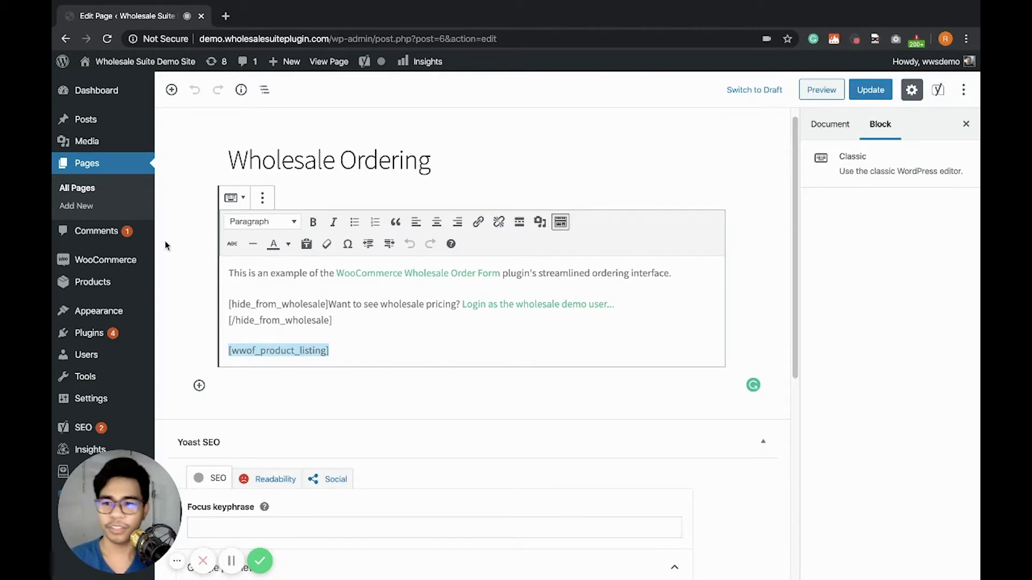
In WooCommerce > Settings > Wholesale Ordering, choose Alternate (Add to cart at bottom) style and save
mouse_move(129, 258)
click(186, 335)
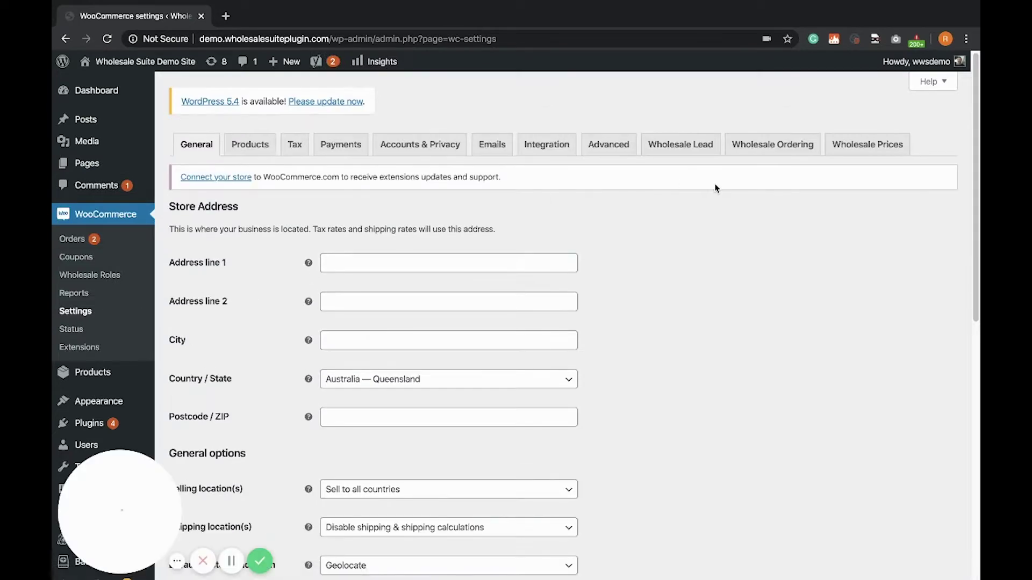
click(765, 149)
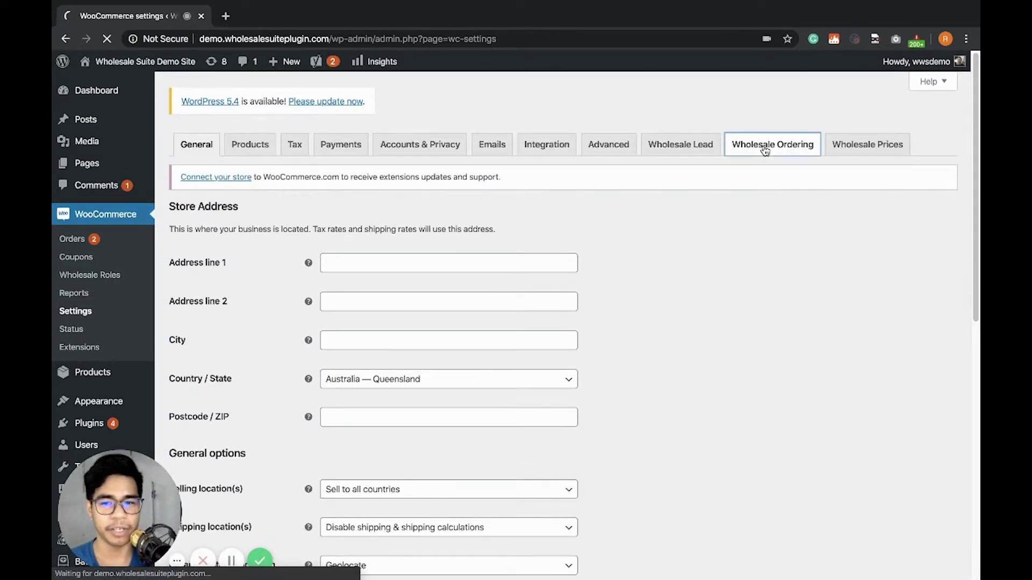
scroll(300, 219, down, 1)
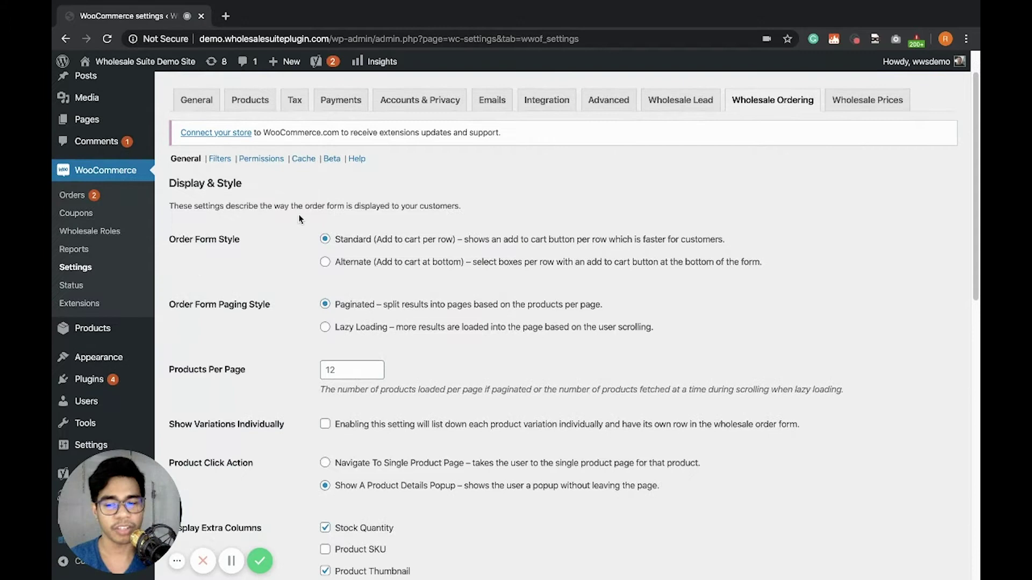
scroll(299, 219, down, 15)
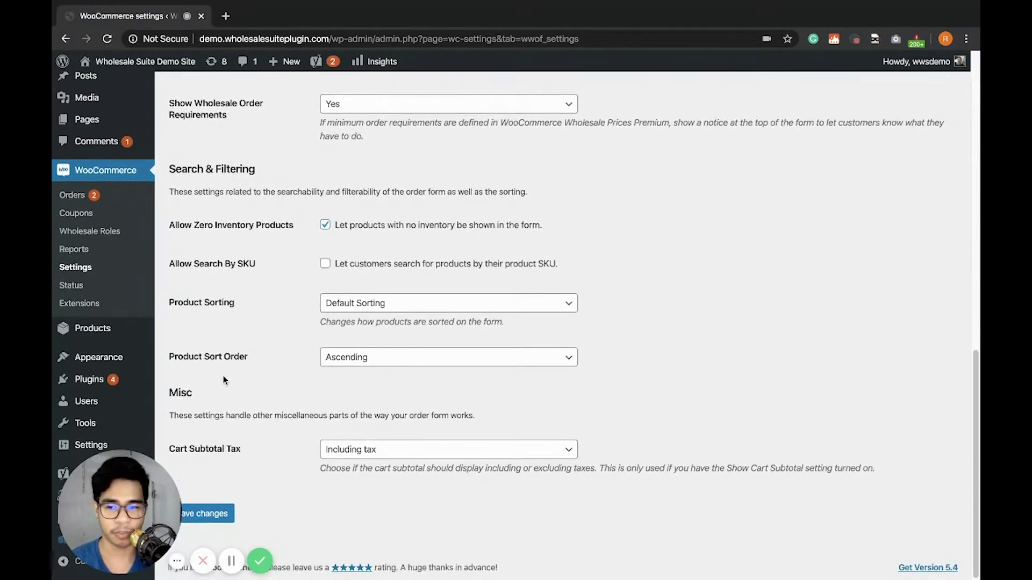
scroll(223, 377, up, 15)
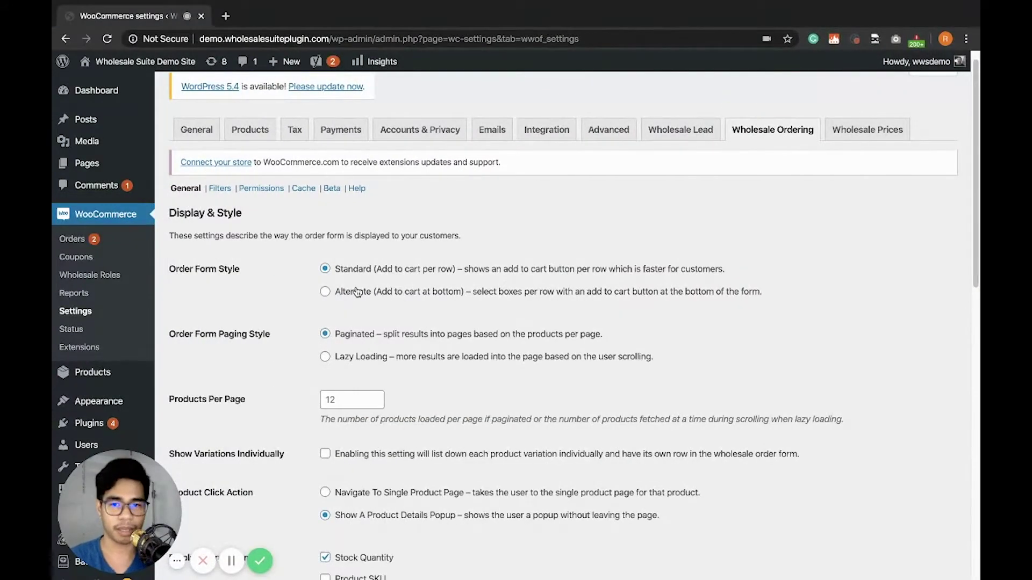
click(362, 293)
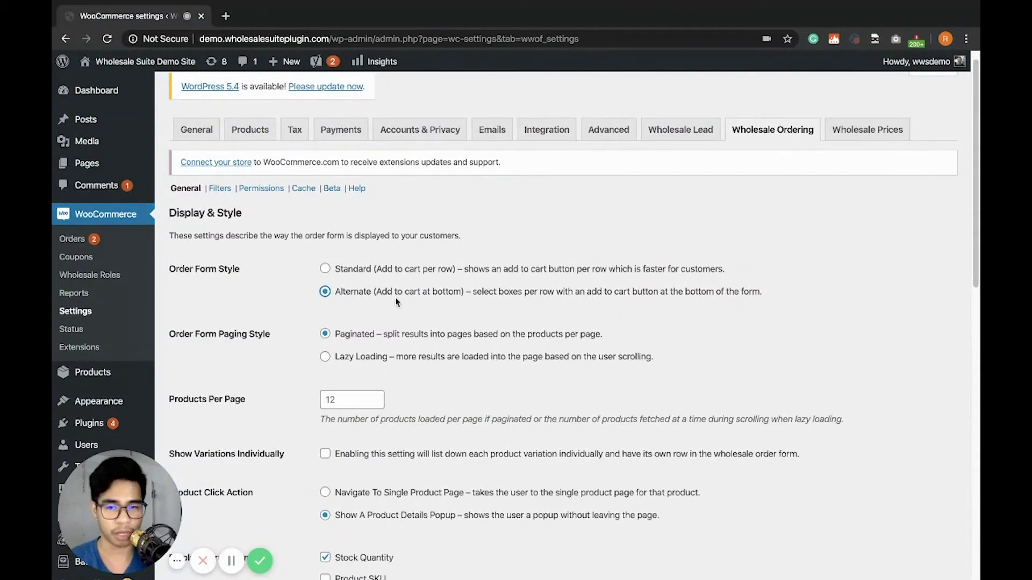
scroll(396, 299, down, 15)
click(213, 513)
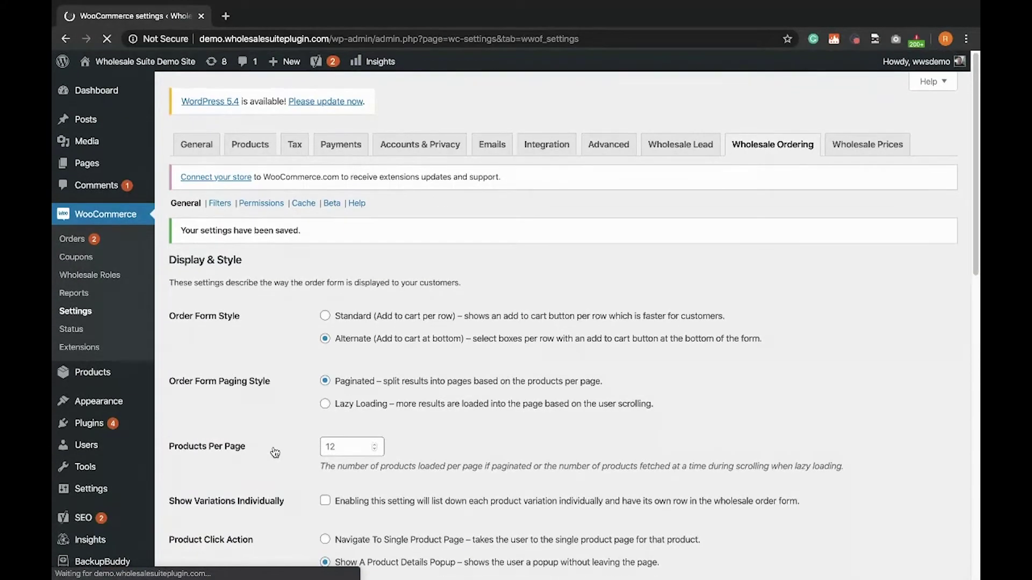
Reload the storefront form, tick Add To Cart for Woo Logo and Premium Quality, and raise Premium Quality's quantity
key(ctrl+Right)
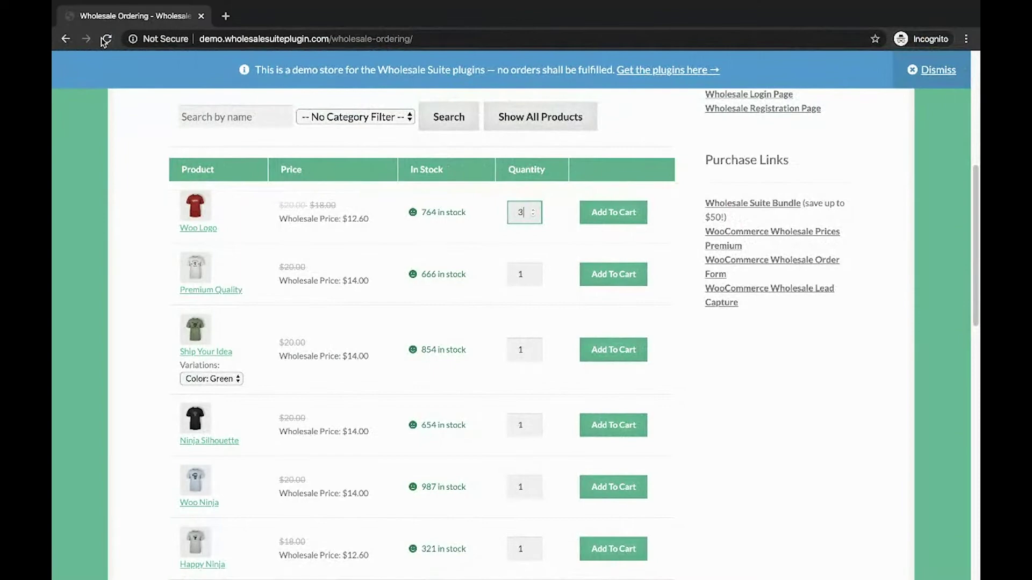
click(107, 39)
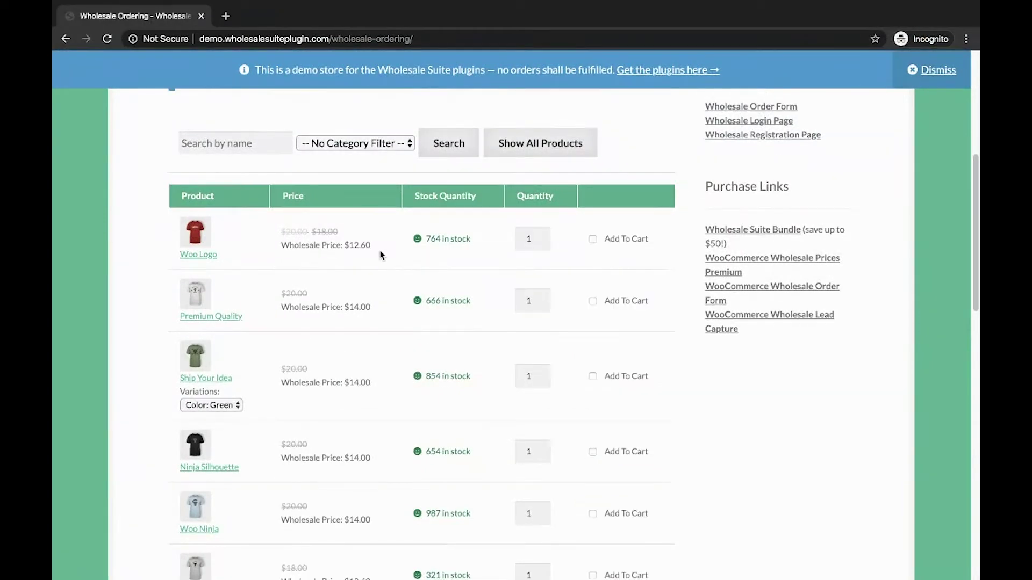
click(592, 238)
click(592, 302)
double_click(542, 298)
Scroll to the bottom Add to cart button, then return to the Wholesale Ordering settings
scroll(553, 317, down, 3)
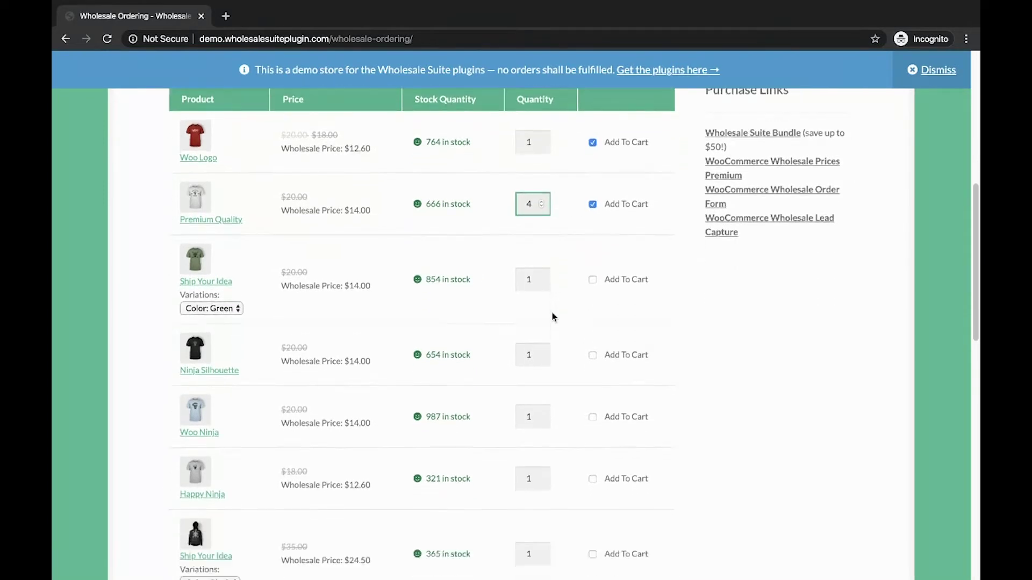
scroll(553, 317, down, 12)
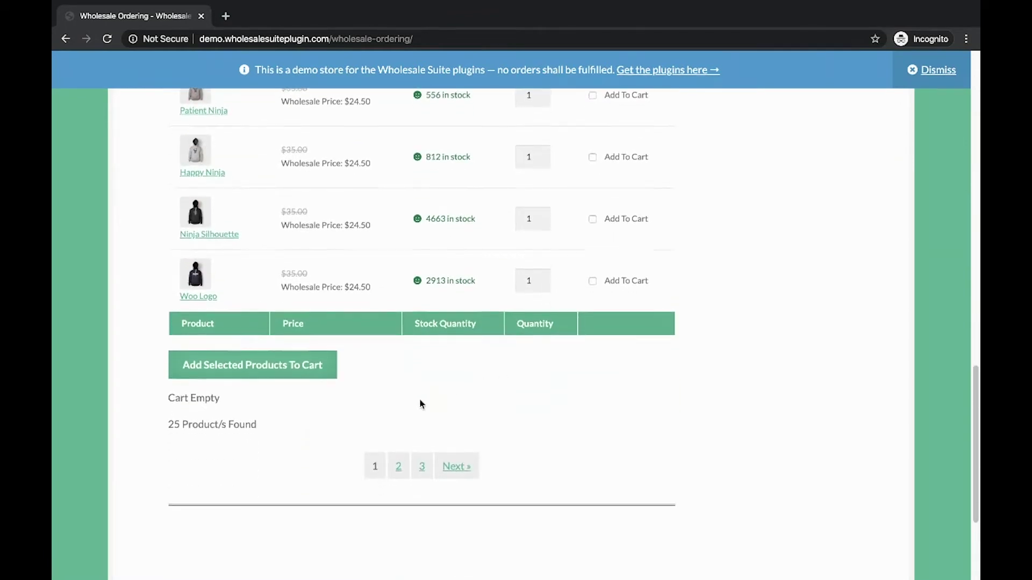
scroll(251, 364, down, 1)
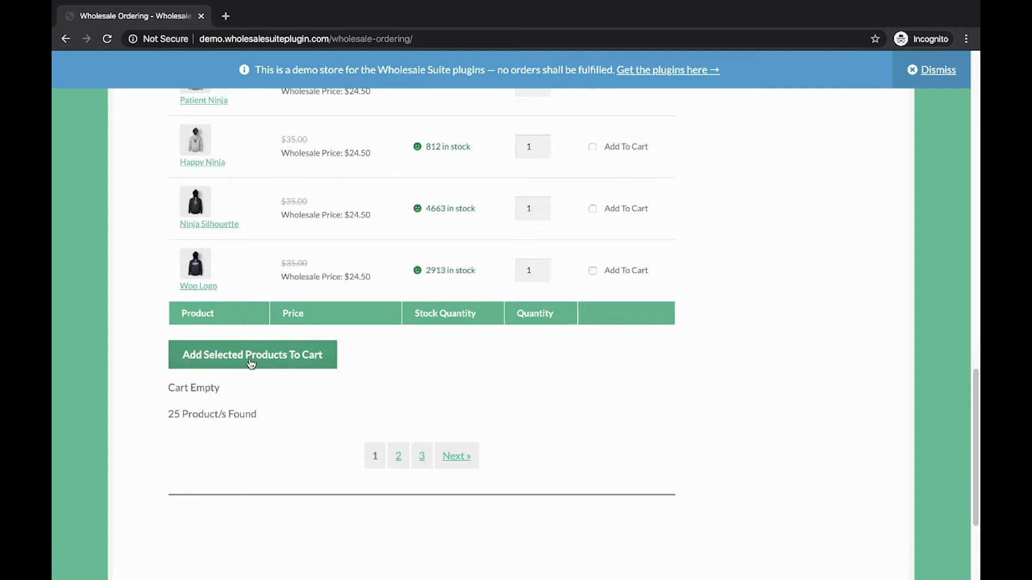
scroll(251, 364, up, 6)
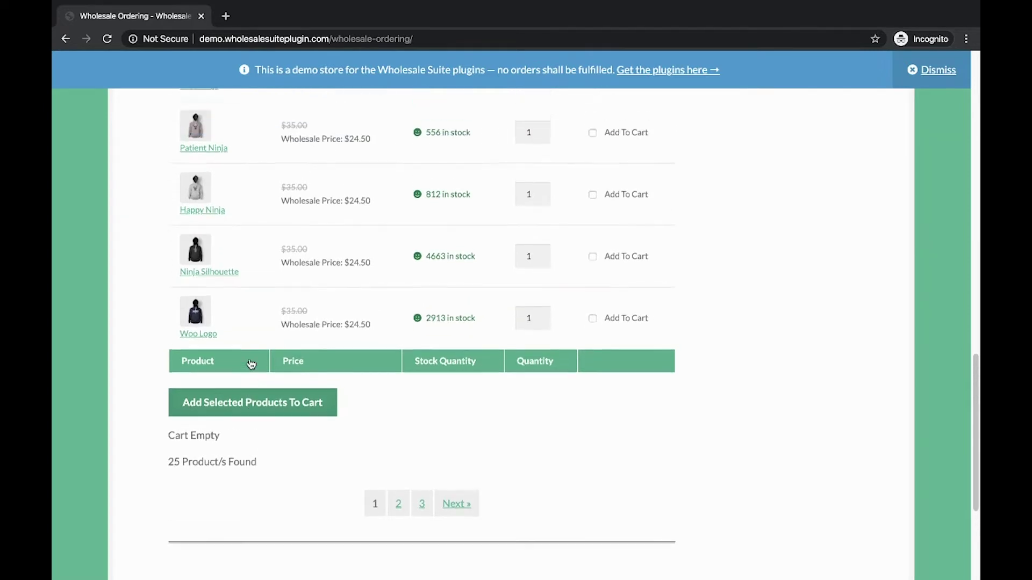
scroll(251, 364, up, 1)
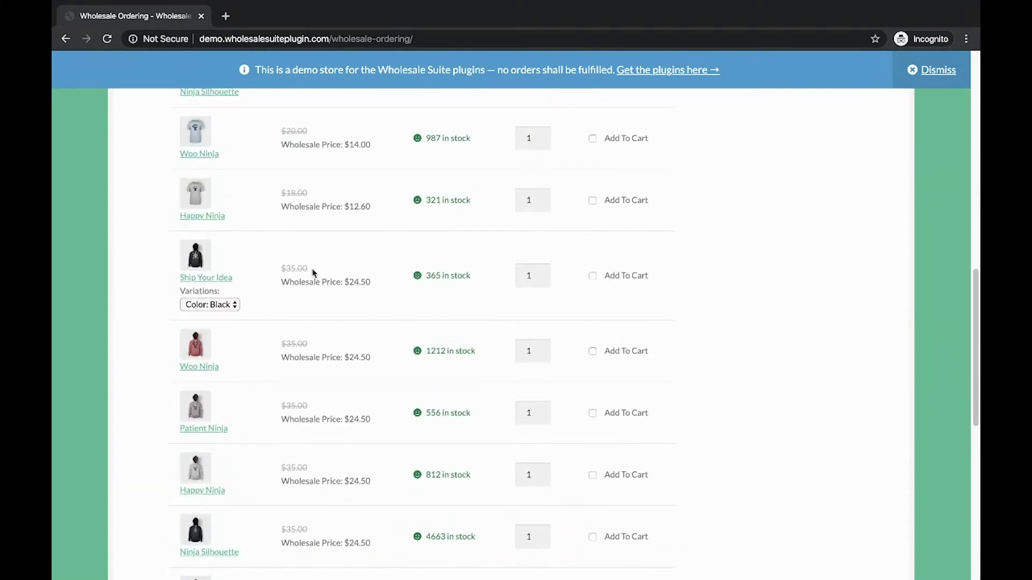
scroll(314, 272, up, 3)
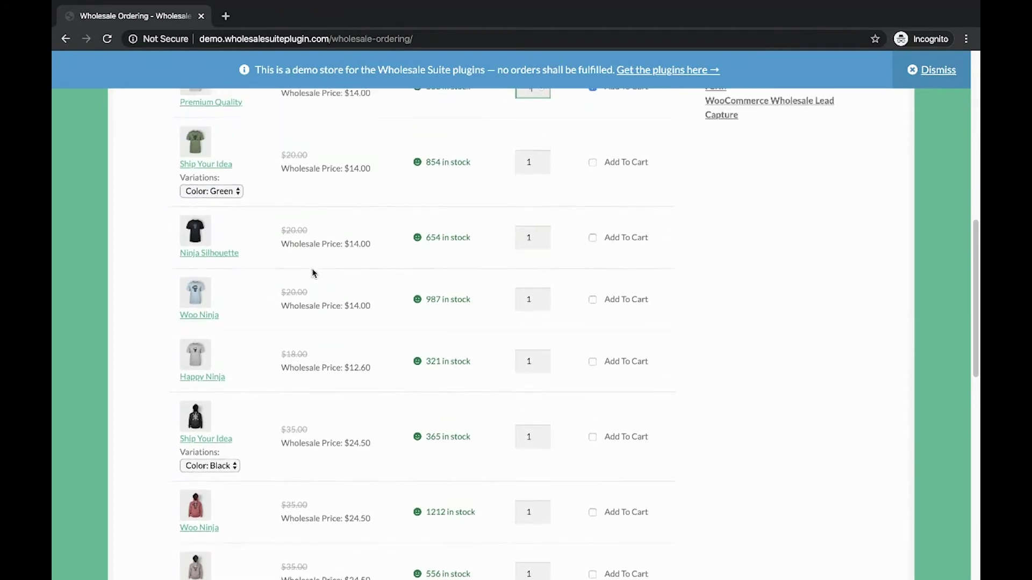
key(super+Tab)
scroll(321, 429, down, 2)
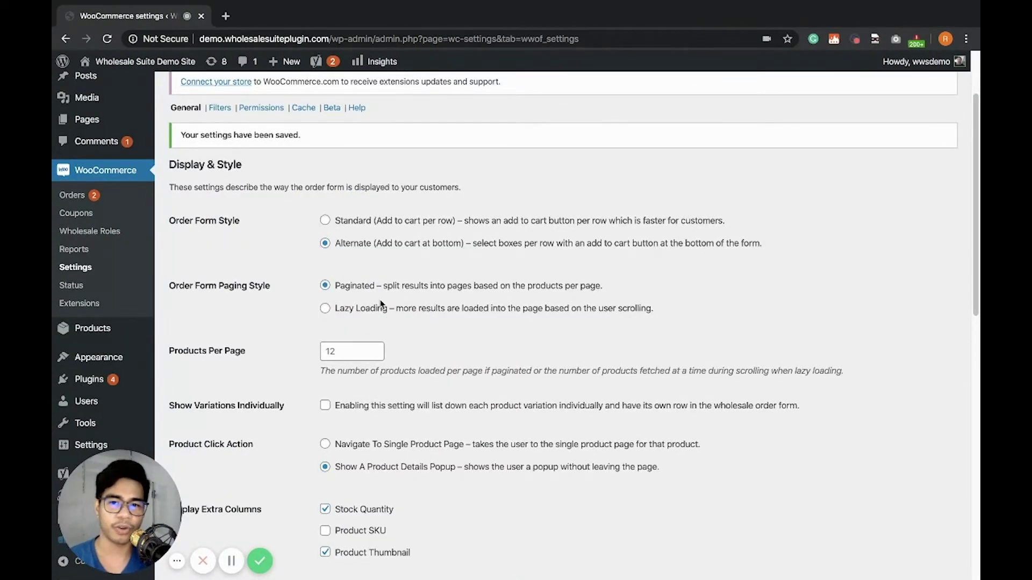
Change Order Form Paging Style from Paginated to Lazy Loading and save
scroll(381, 304, right, 1)
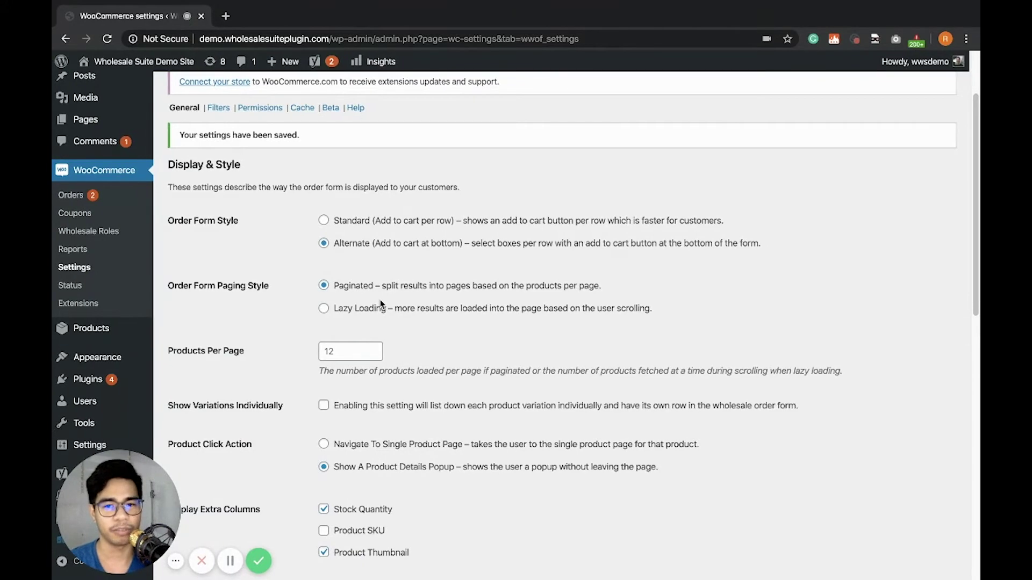
scroll(381, 304, left, 1)
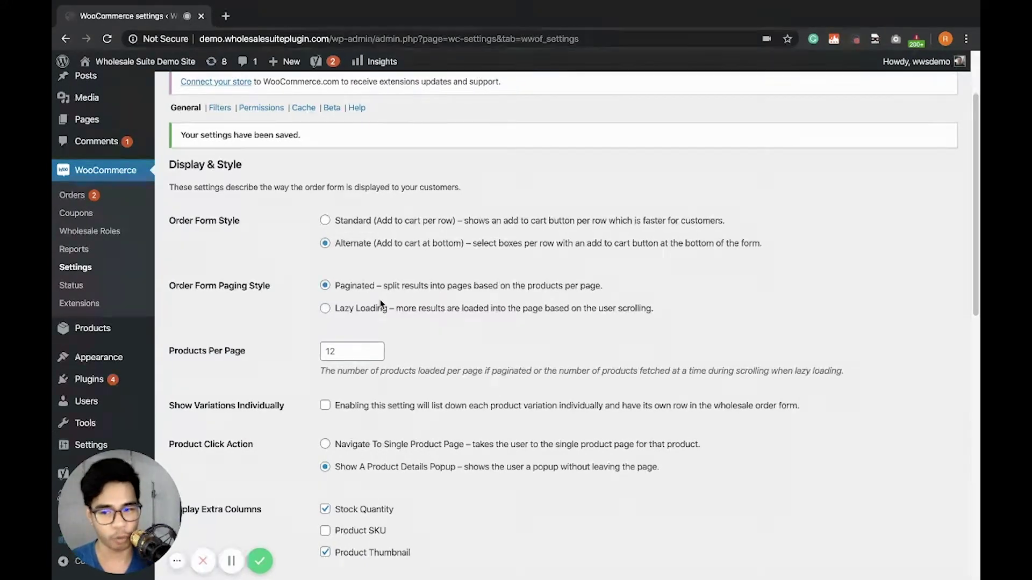
scroll(380, 304, right, 1)
scroll(381, 304, left, 1)
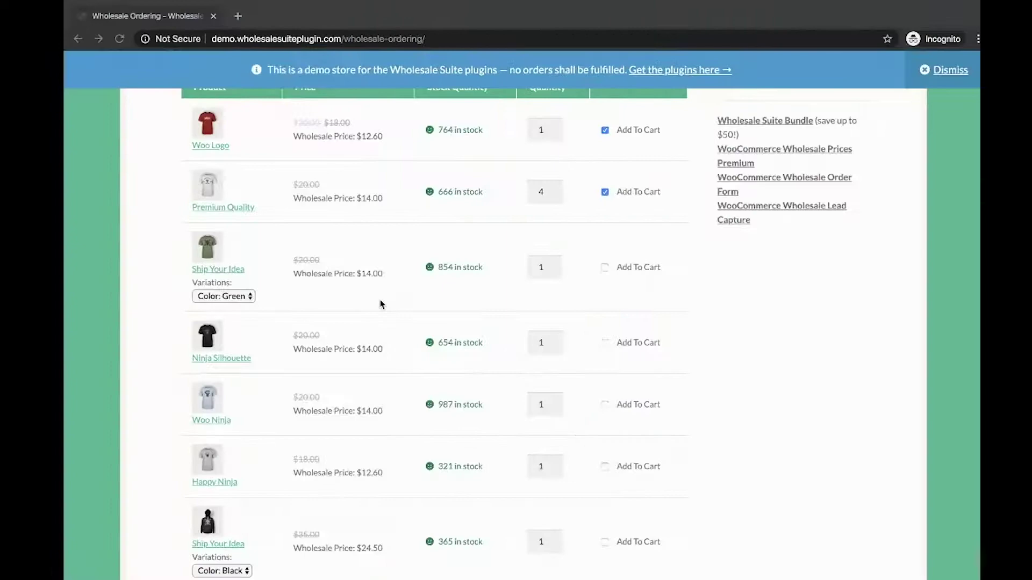
scroll(381, 303, down, 10)
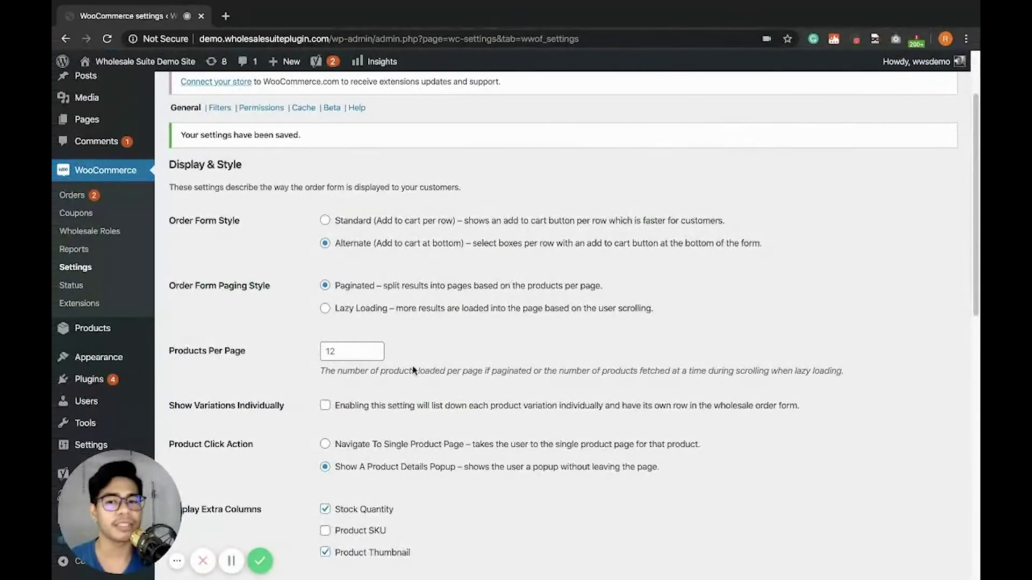
click(391, 313)
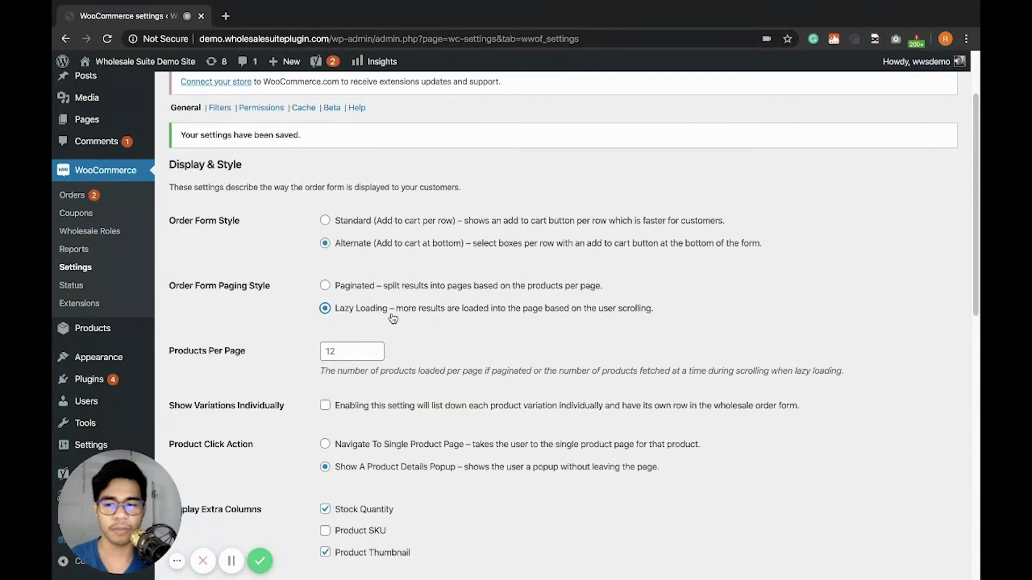
scroll(393, 319, down, 15)
click(212, 515)
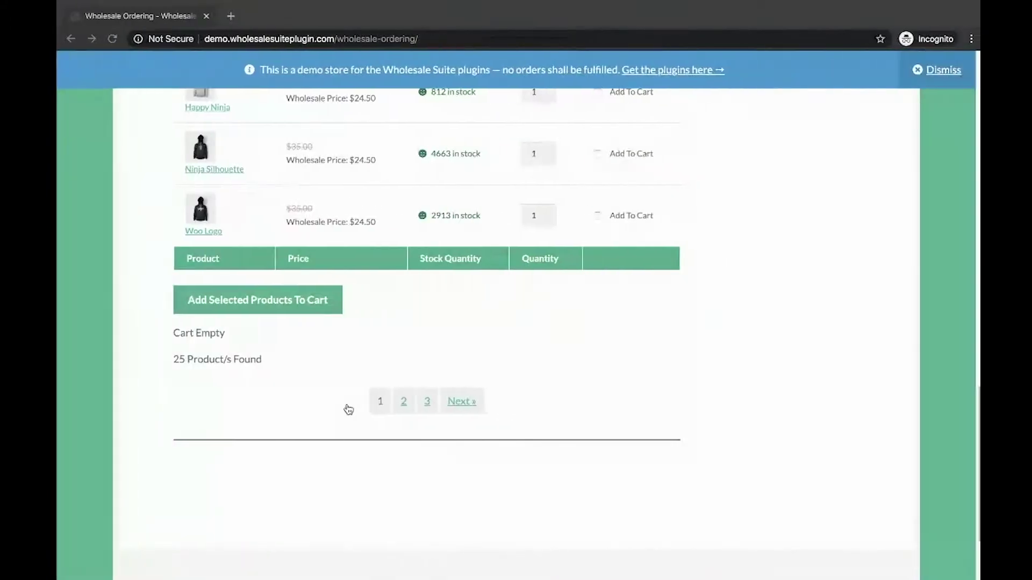
Reload the storefront form and scroll to confirm all 25 products load continuously without page numbers
click(111, 41)
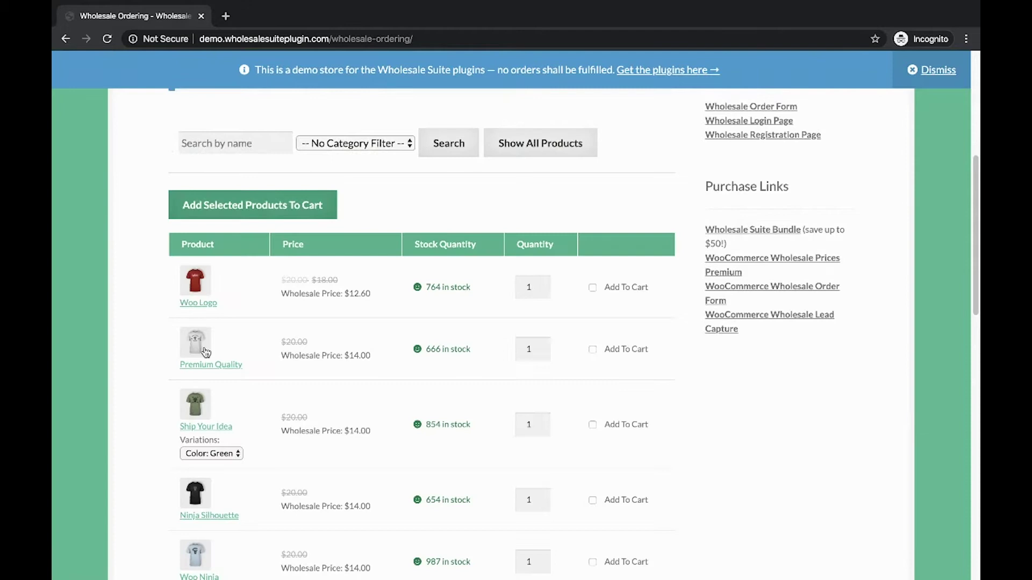
scroll(205, 352, down, 7)
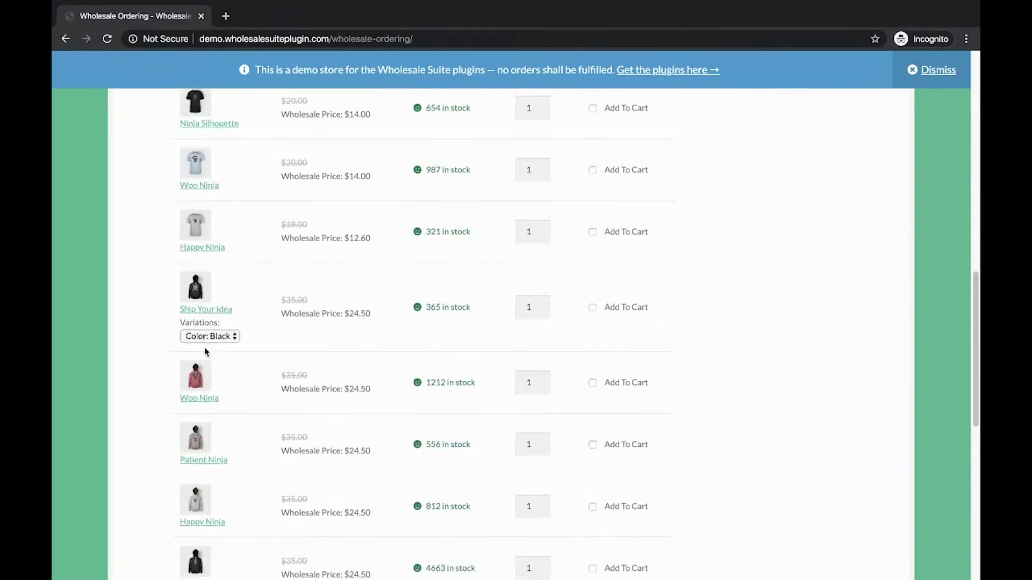
scroll(205, 352, down, 4)
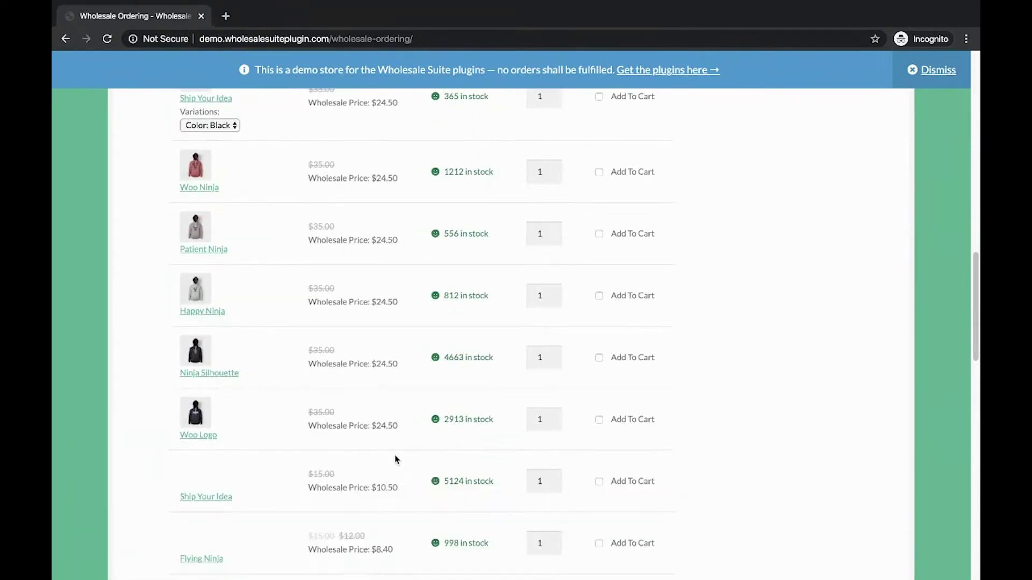
scroll(395, 459, down, 5)
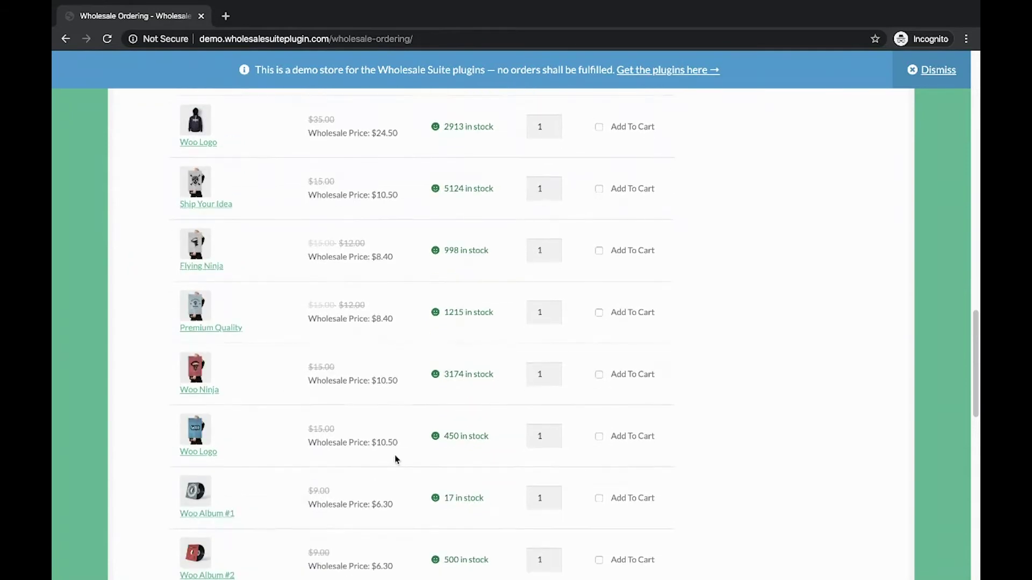
scroll(395, 460, down, 10)
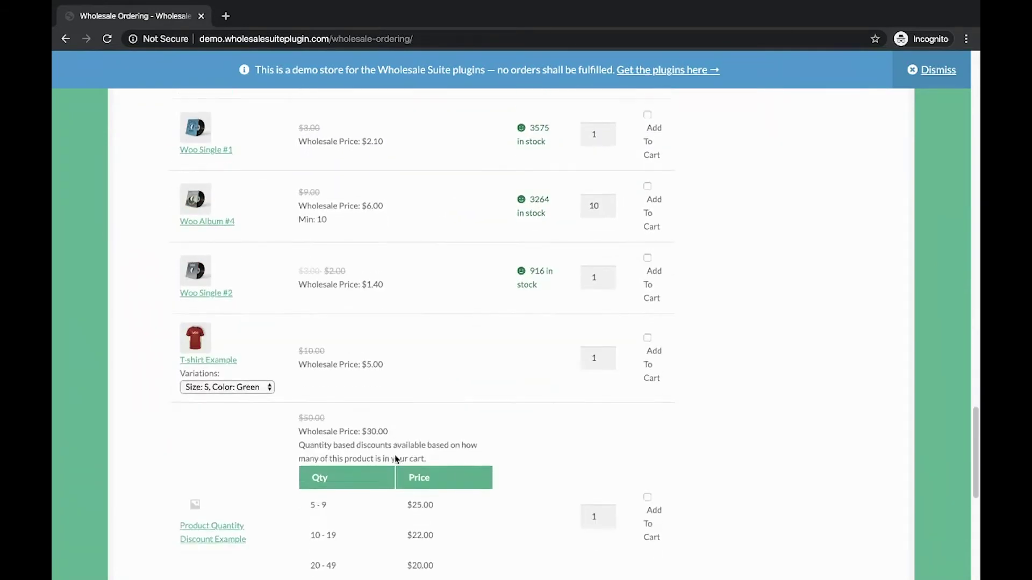
scroll(396, 459, down, 6)
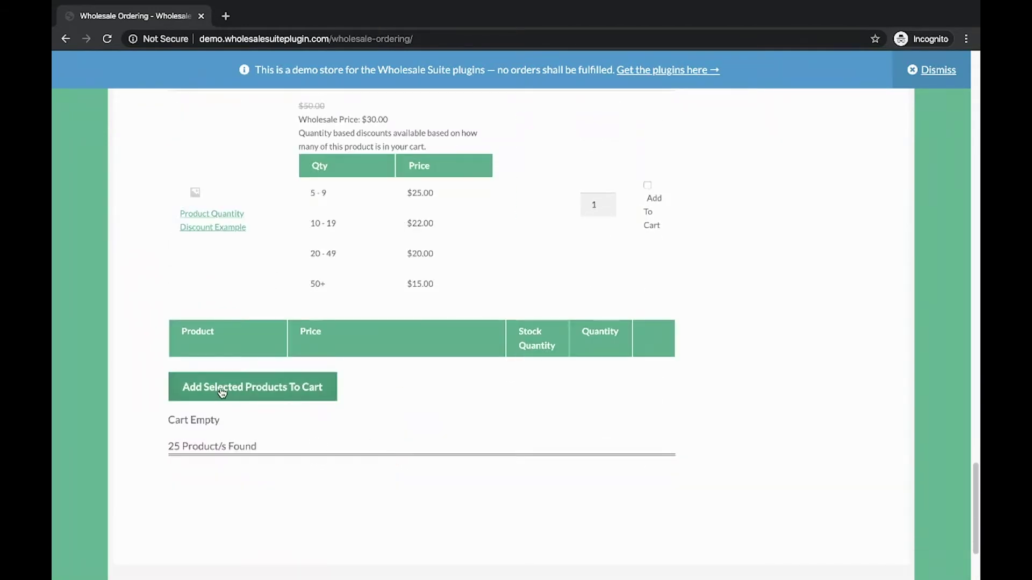
scroll(410, 276, up, 1)
key(ctrl+Left)
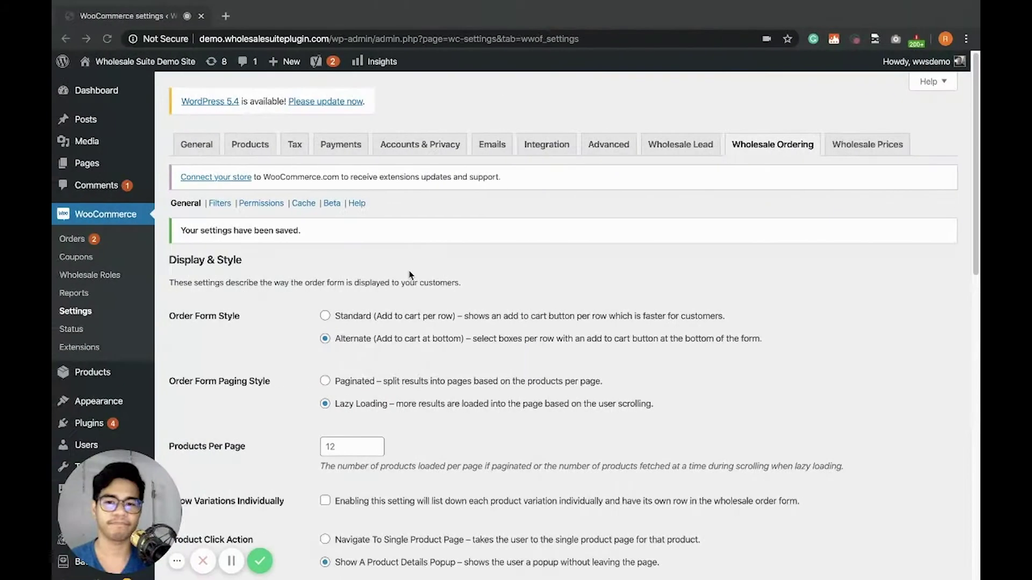
scroll(354, 310, down, 2)
scroll(350, 325, down, 1)
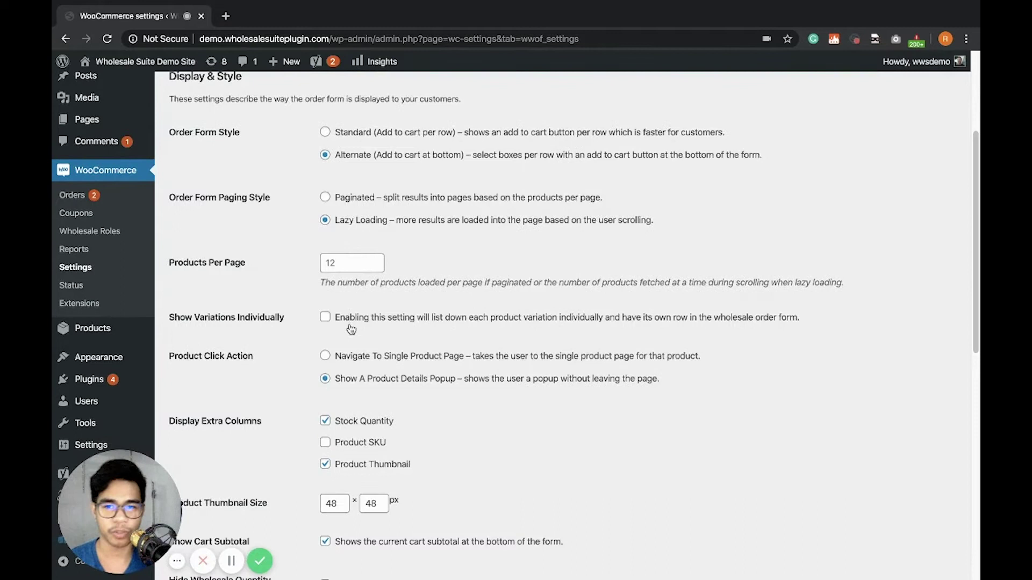
scroll(350, 329, down, 1)
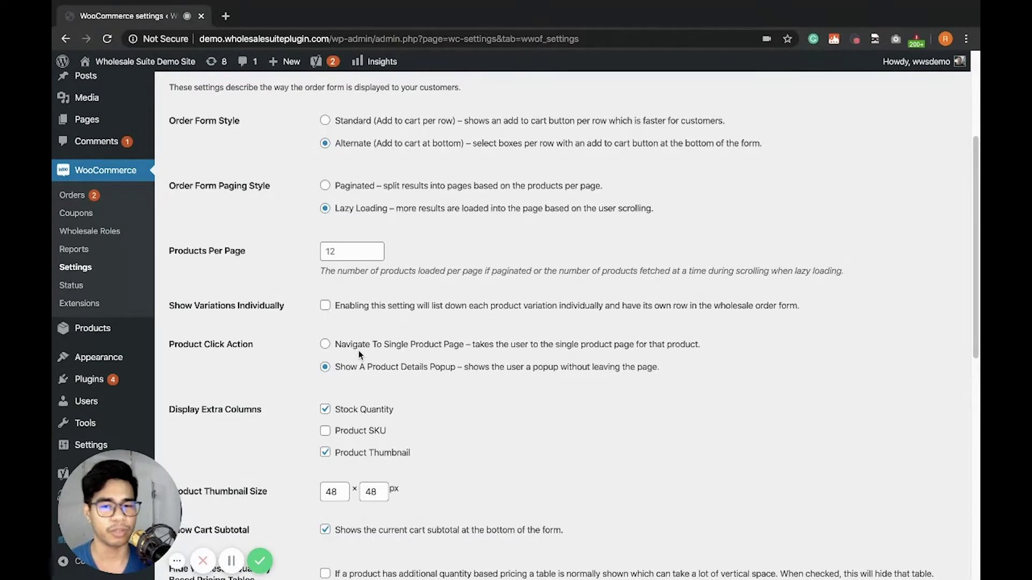
Try Navigate To Single Product Page, revert Product Click Action to Show A Product Details Popup, and save
click(325, 344)
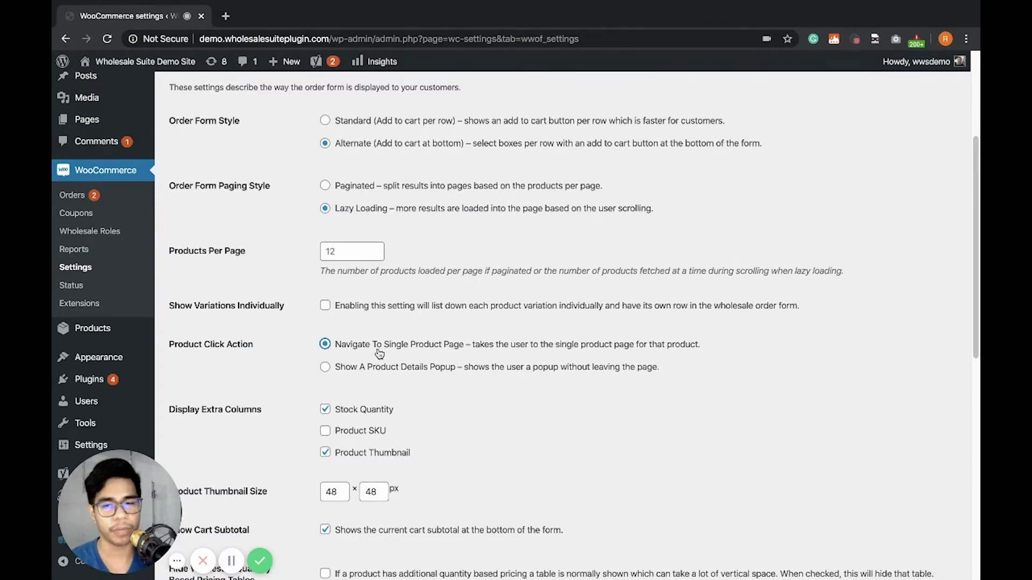
click(374, 370)
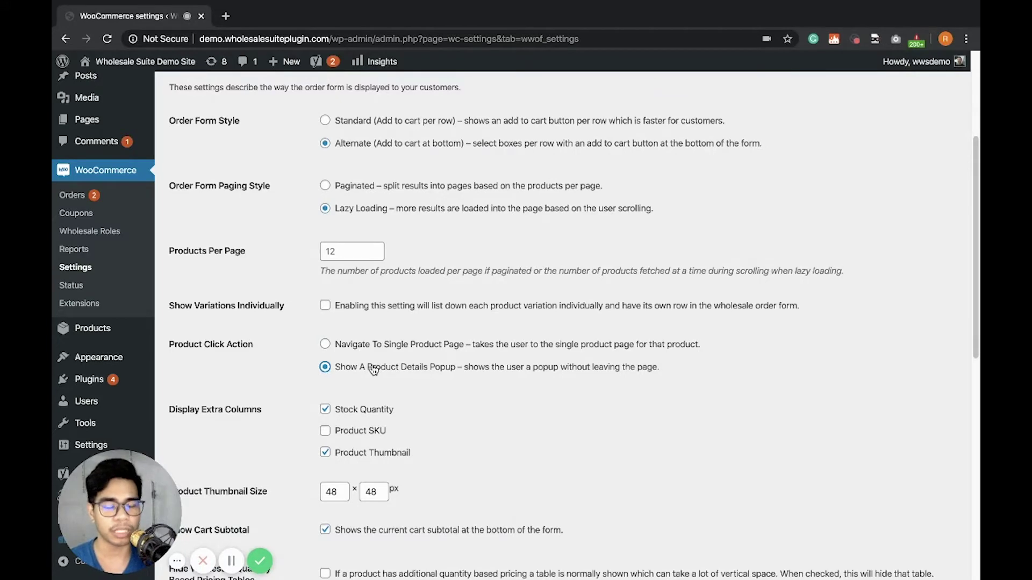
scroll(374, 370, down, 1)
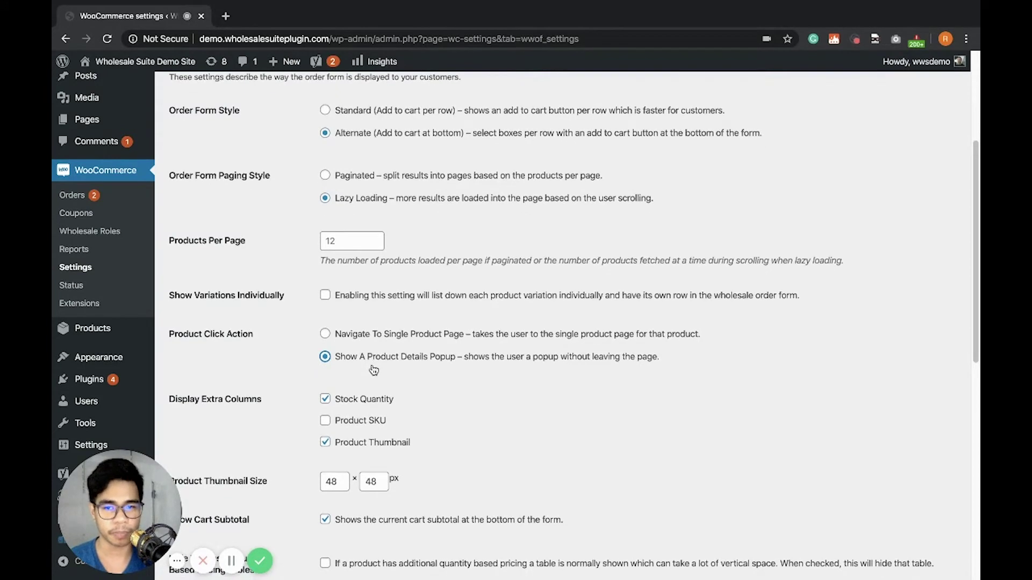
scroll(374, 370, down, 5)
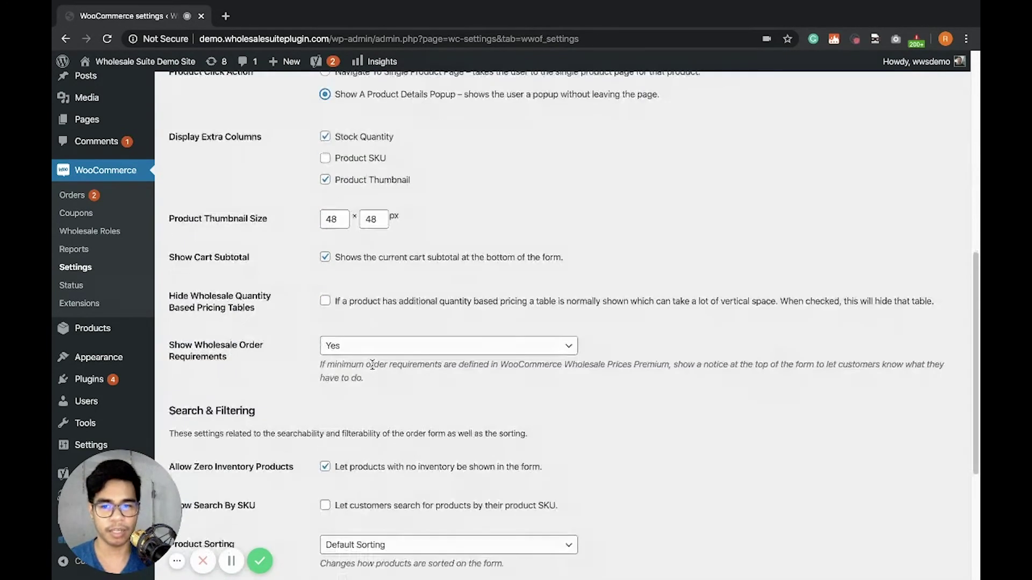
scroll(372, 365, down, 5)
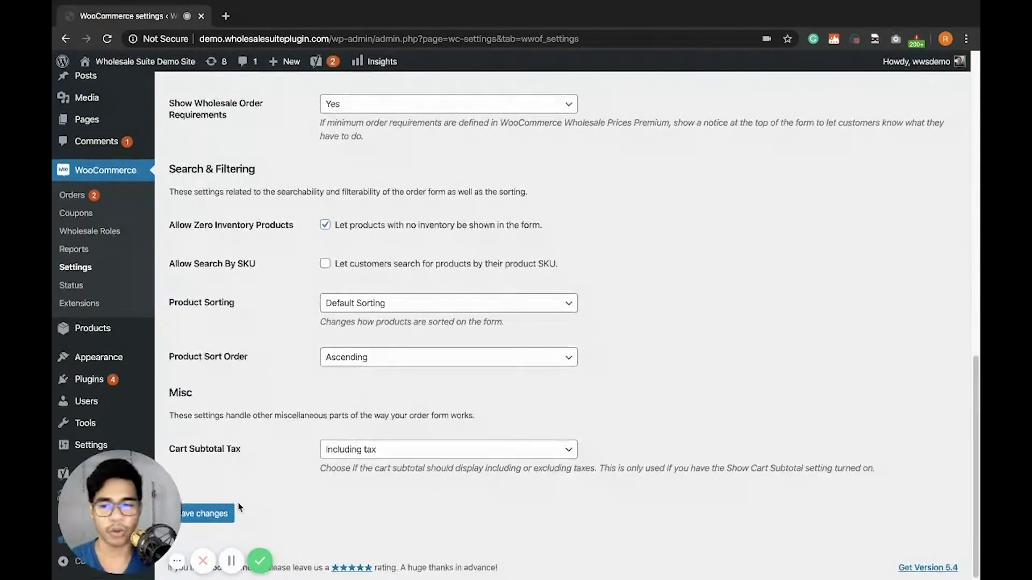
click(230, 513)
scroll(272, 472, down, 2)
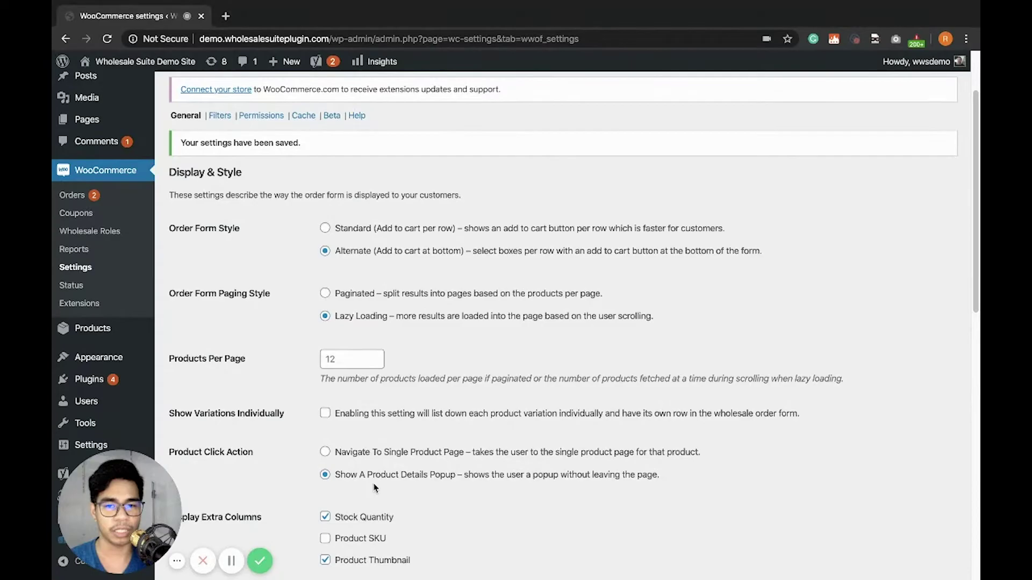
key(ctrl+Right)
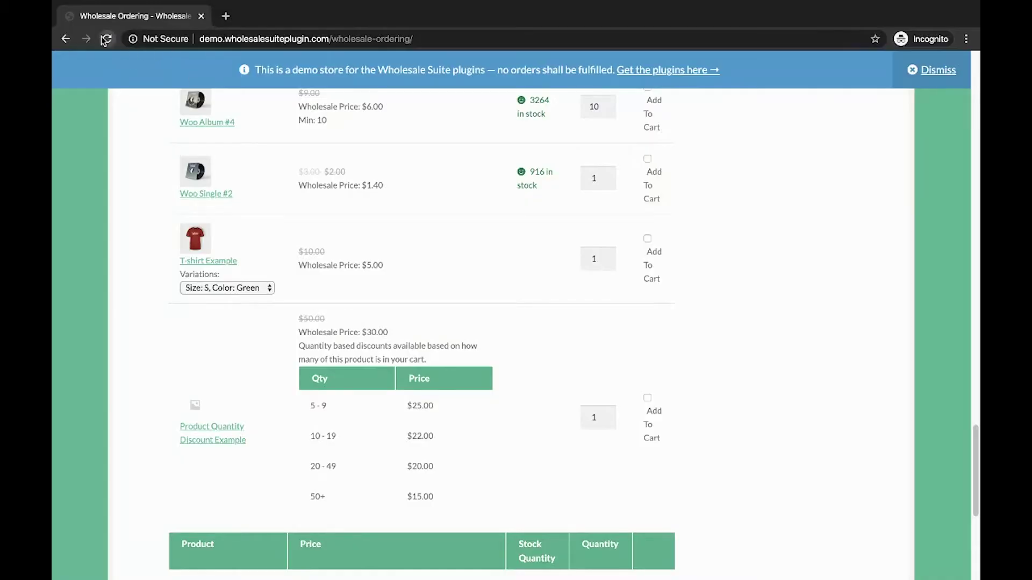
click(105, 39)
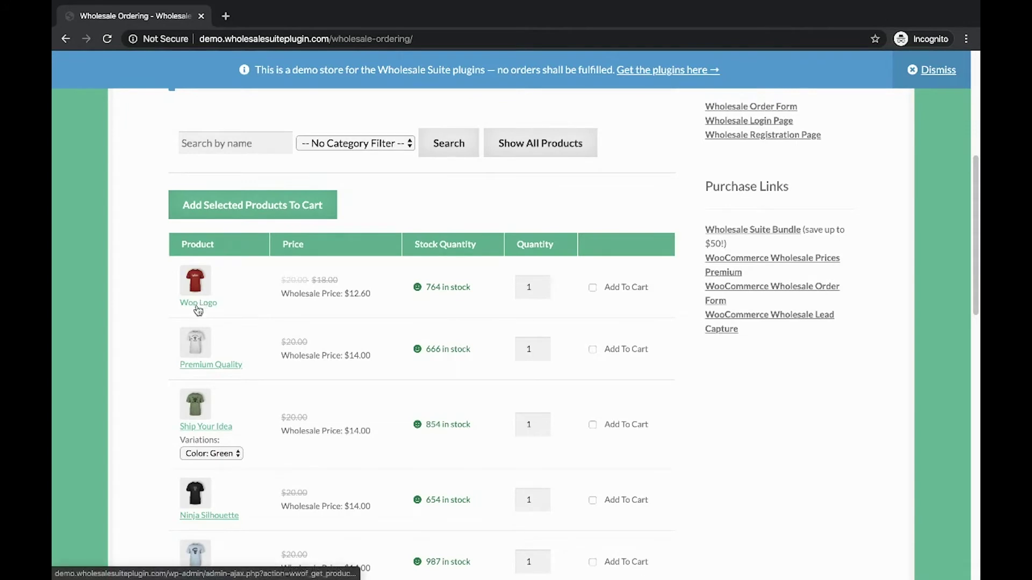
click(198, 304)
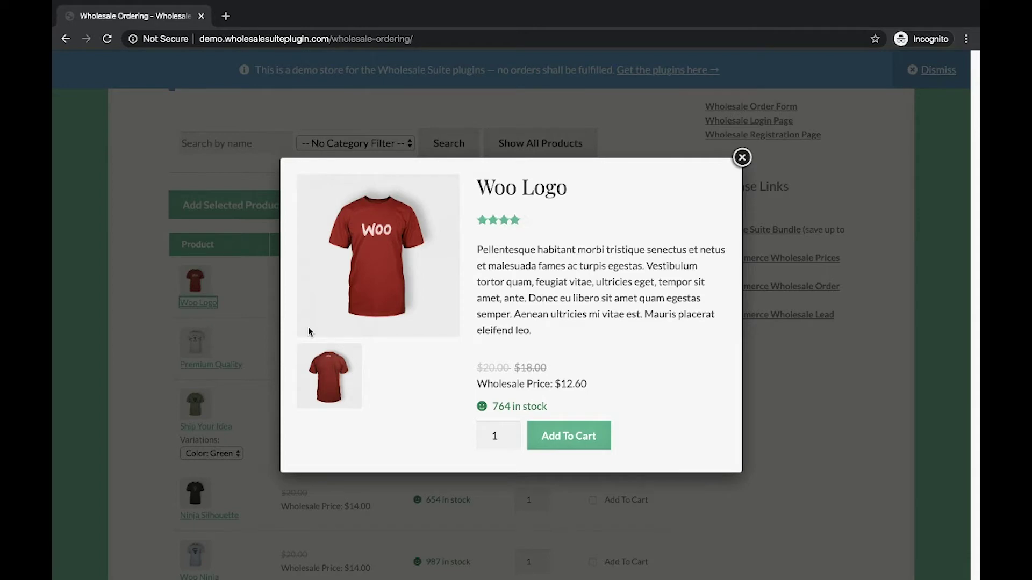
click(742, 159)
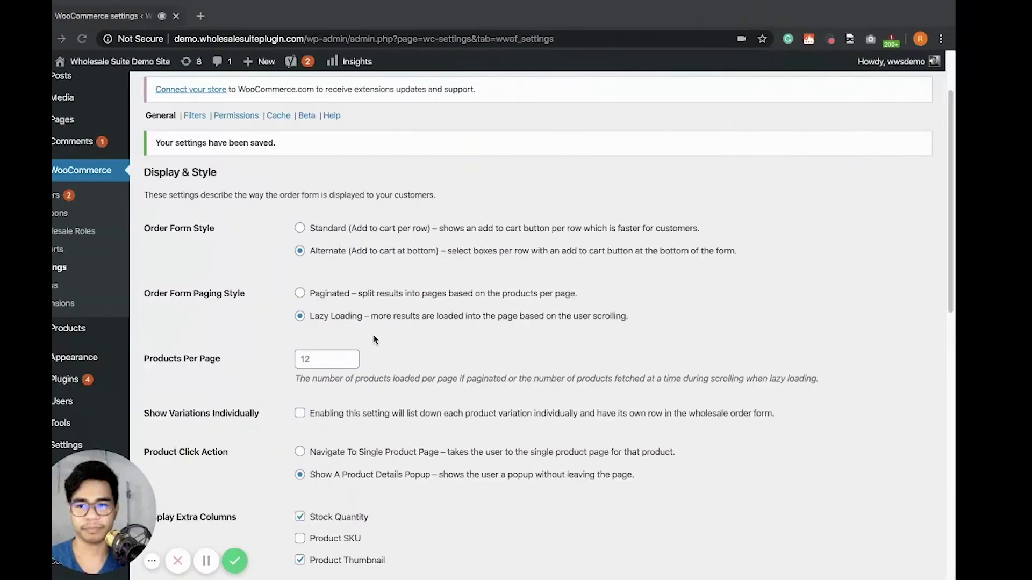
scroll(375, 340, down, 3)
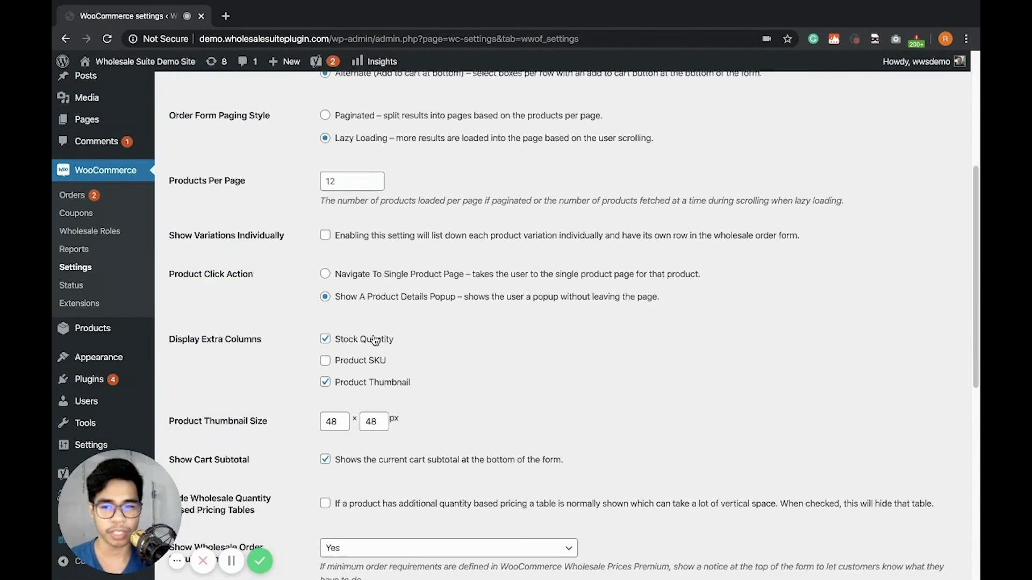
scroll(375, 339, down, 2)
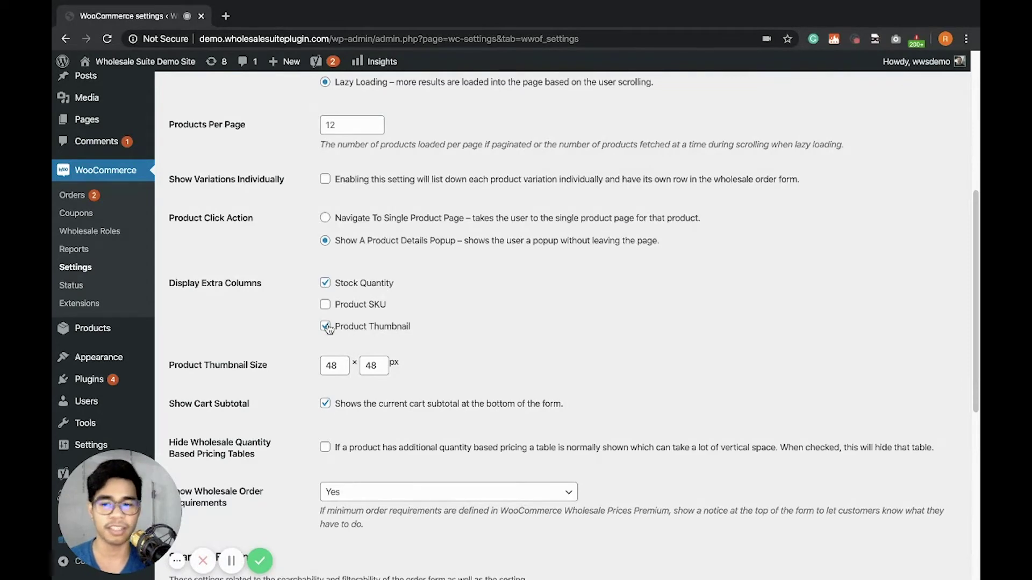
scroll(328, 329, down, 2)
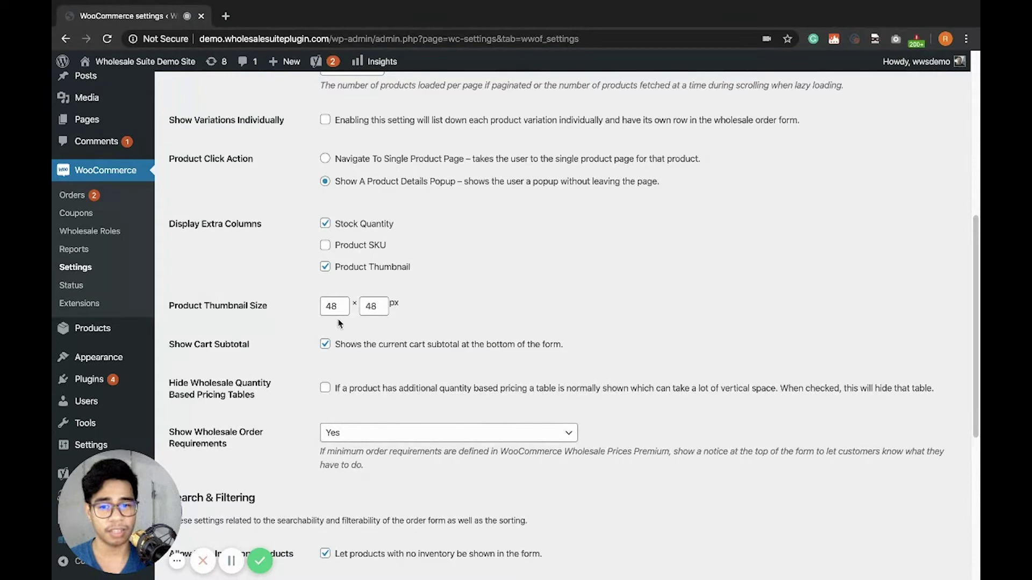
scroll(340, 323, down, 1)
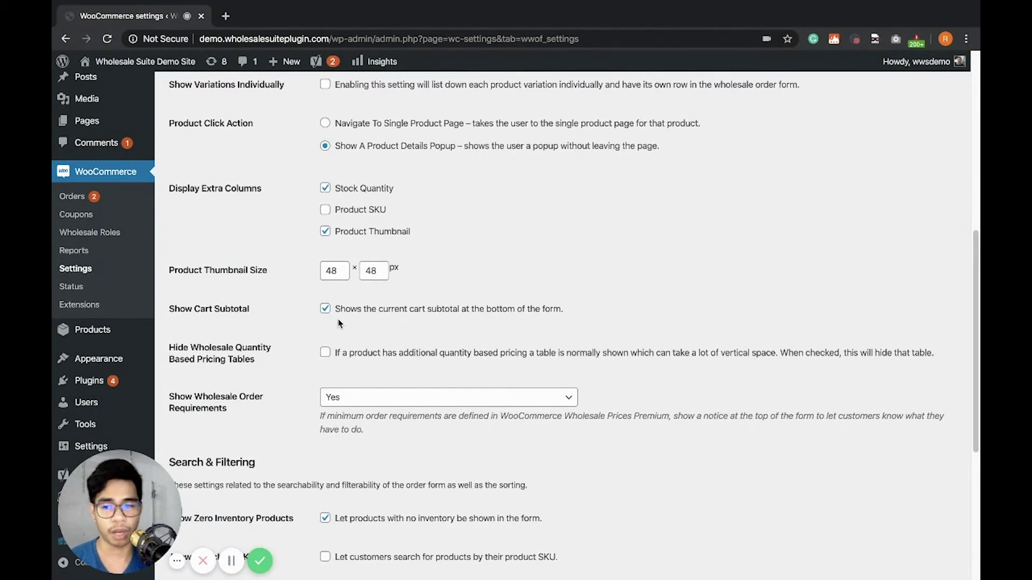
scroll(339, 323, down, 1)
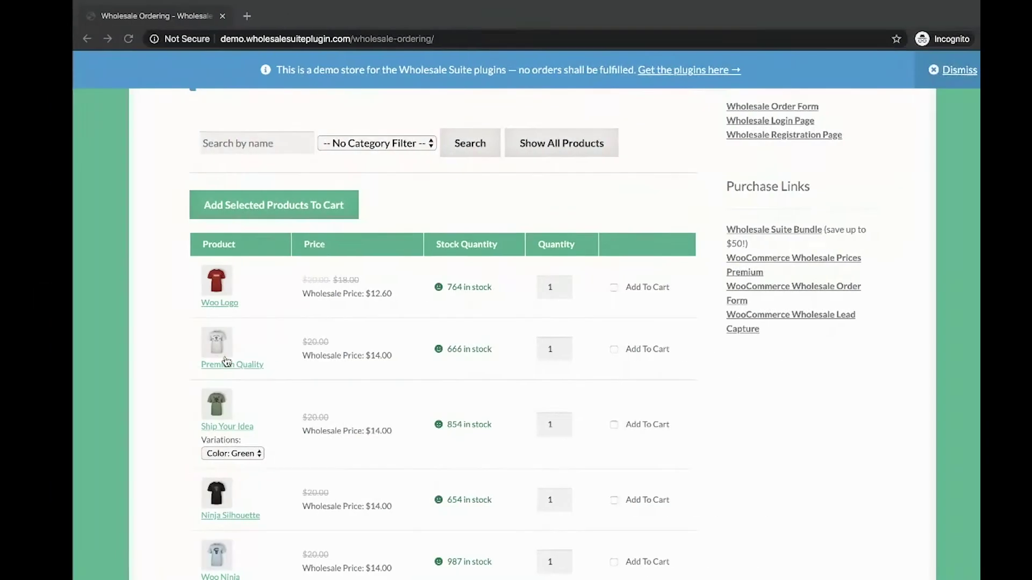
Set Show Wholesale Order Requirements to No, save, and reload the storefront order form
scroll(325, 294, up, 3)
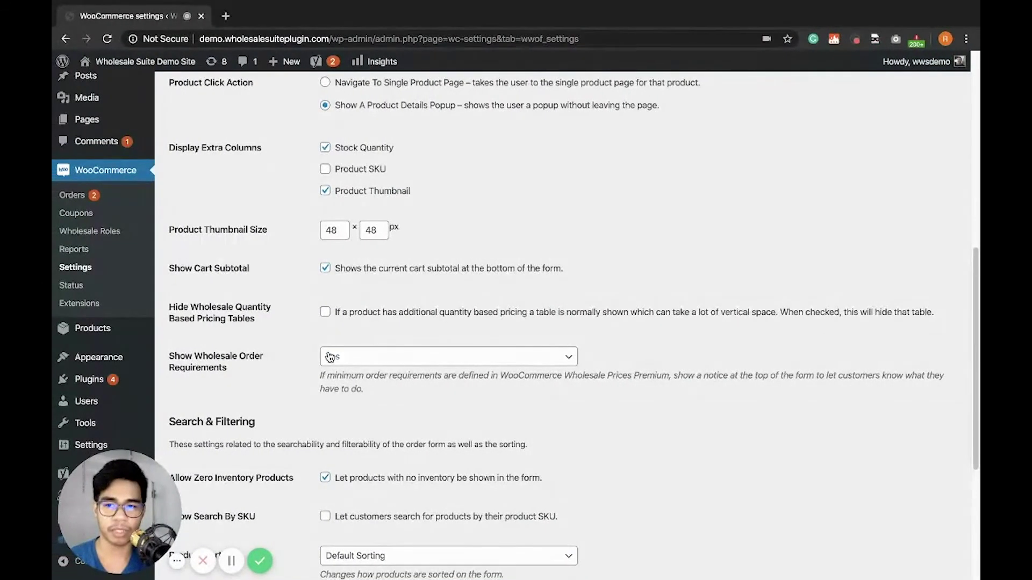
click(333, 356)
click(330, 394)
scroll(345, 396, down, 5)
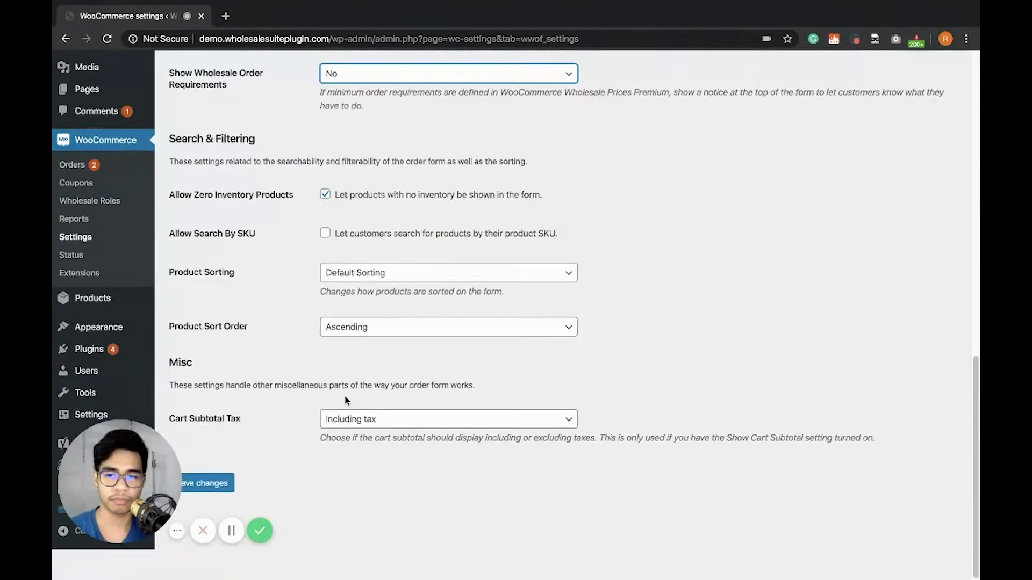
click(207, 514)
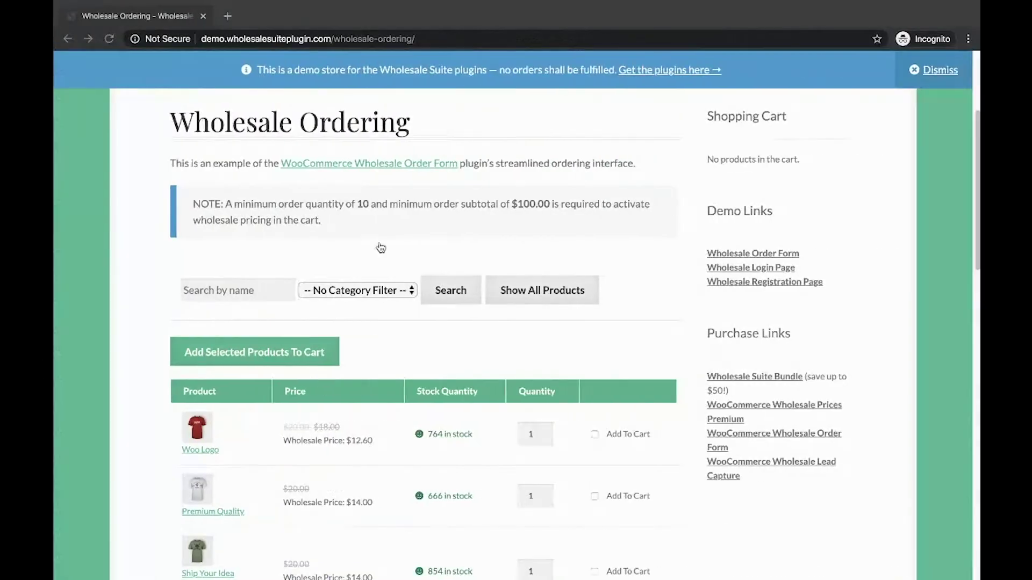
click(108, 38)
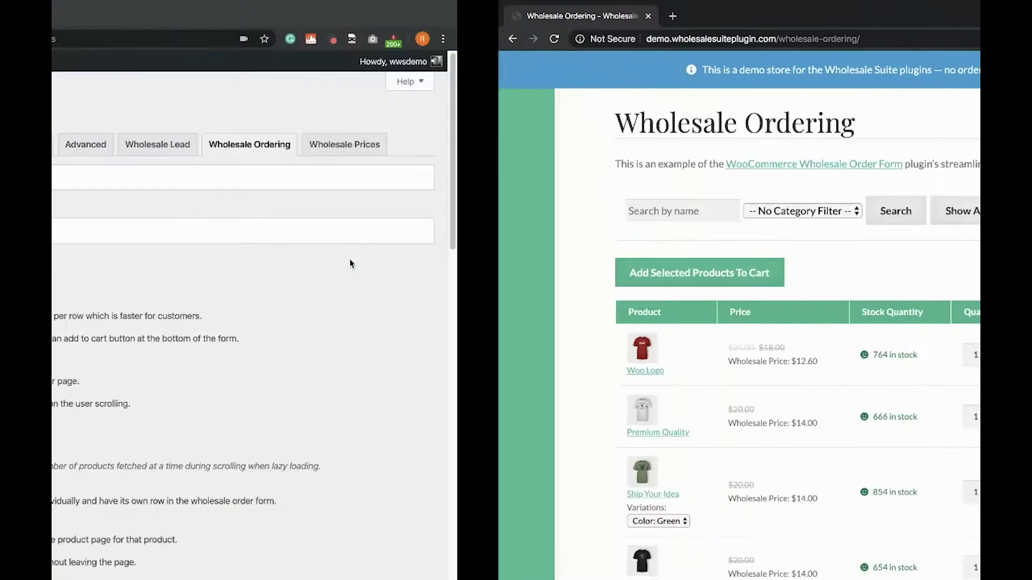
scroll(407, 362, down, 10)
Uncheck Allow Zero Inventory Products, keep Default Sorting, review Cart Subtotal Tax, then go to Filters
scroll(407, 362, down, 1)
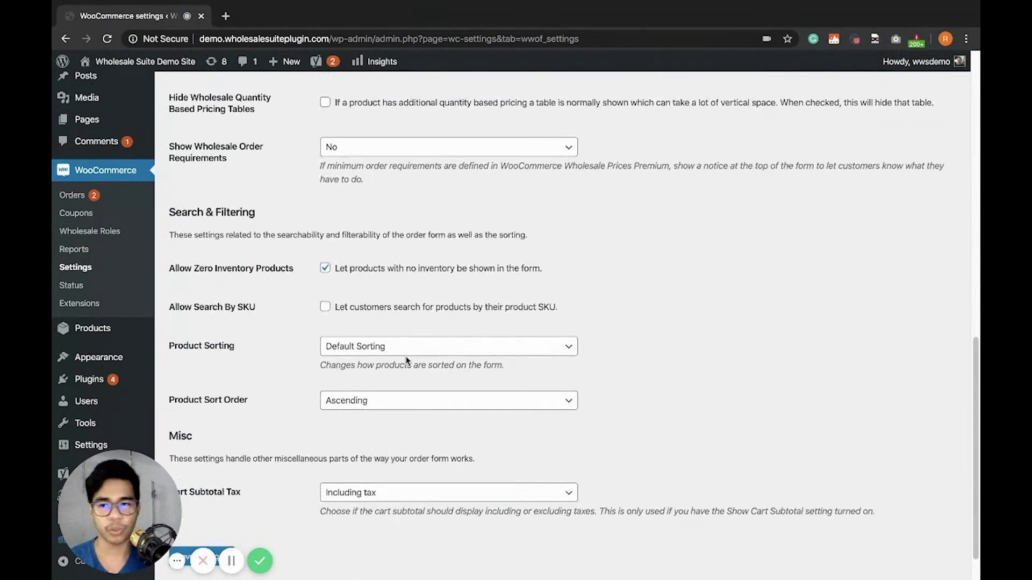
scroll(406, 362, down, 2)
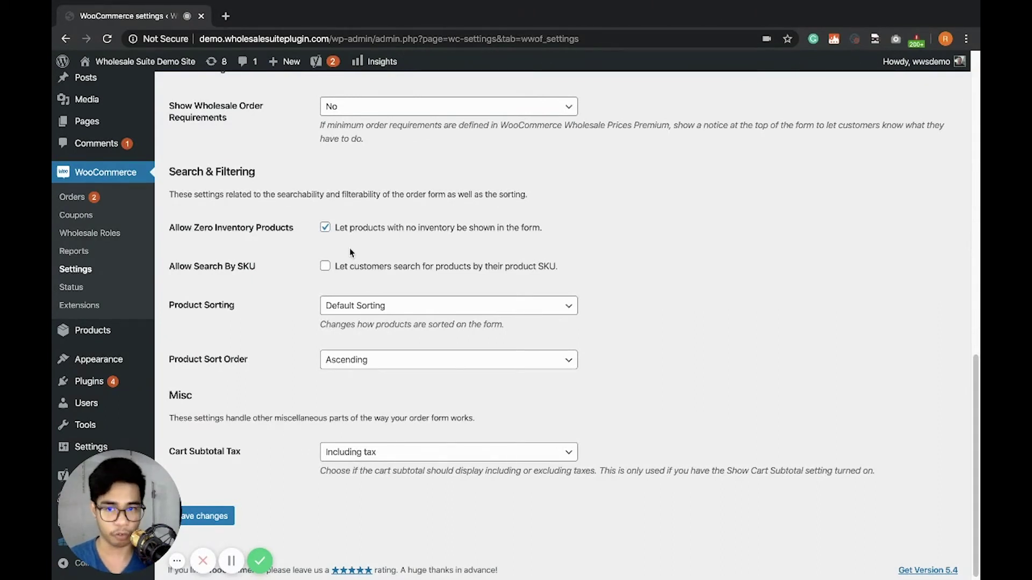
click(326, 228)
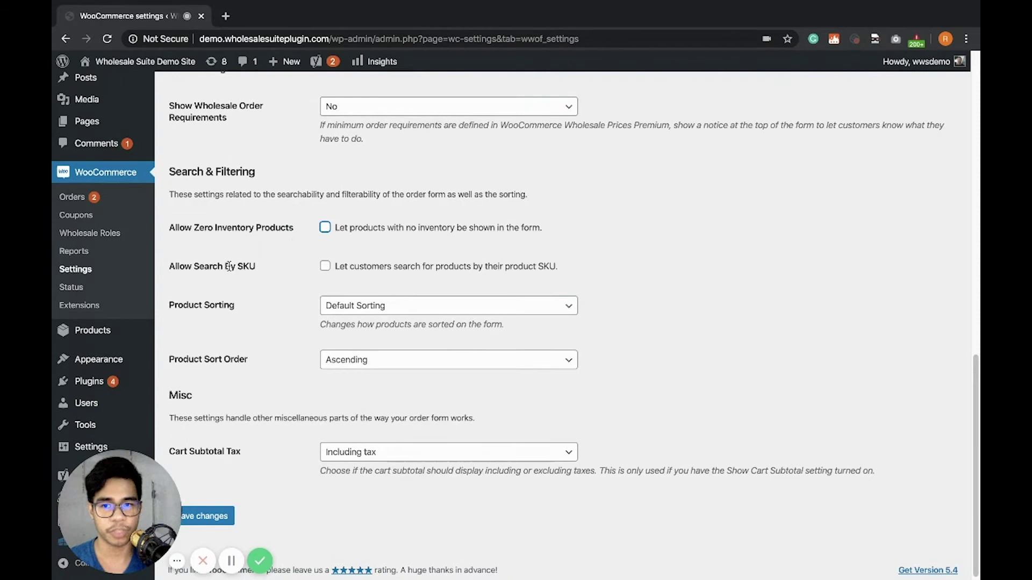
click(344, 303)
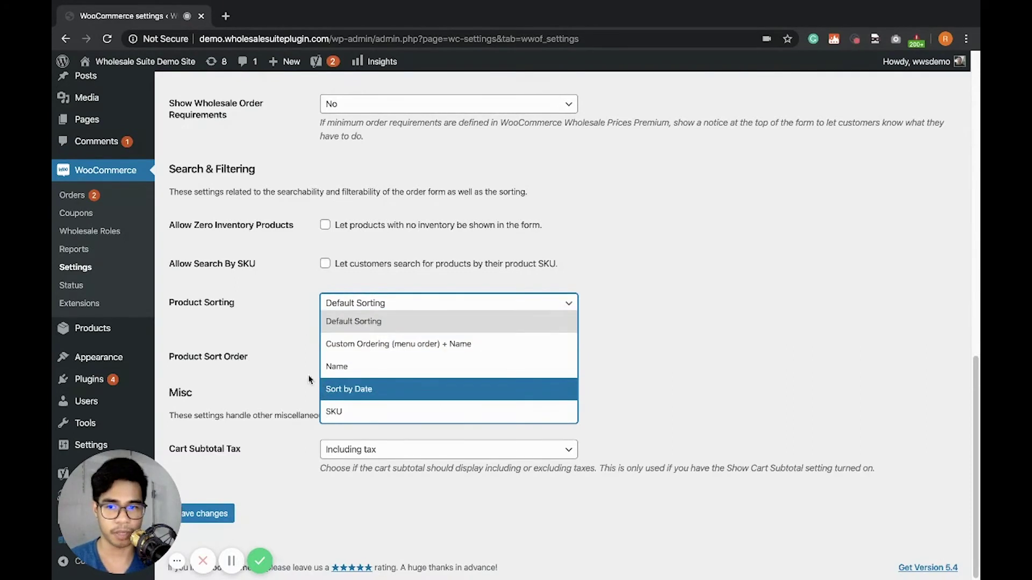
click(279, 340)
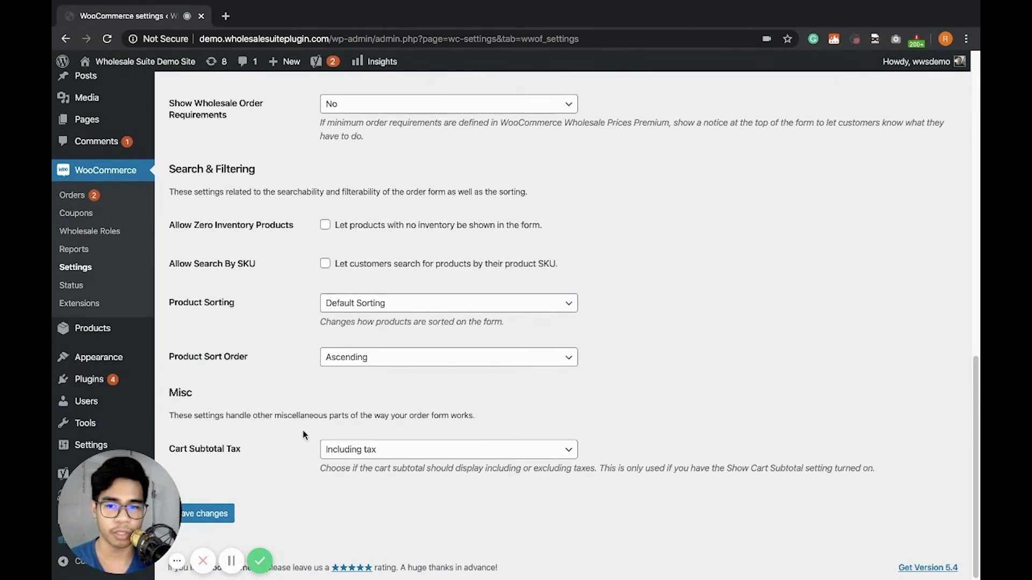
click(357, 450)
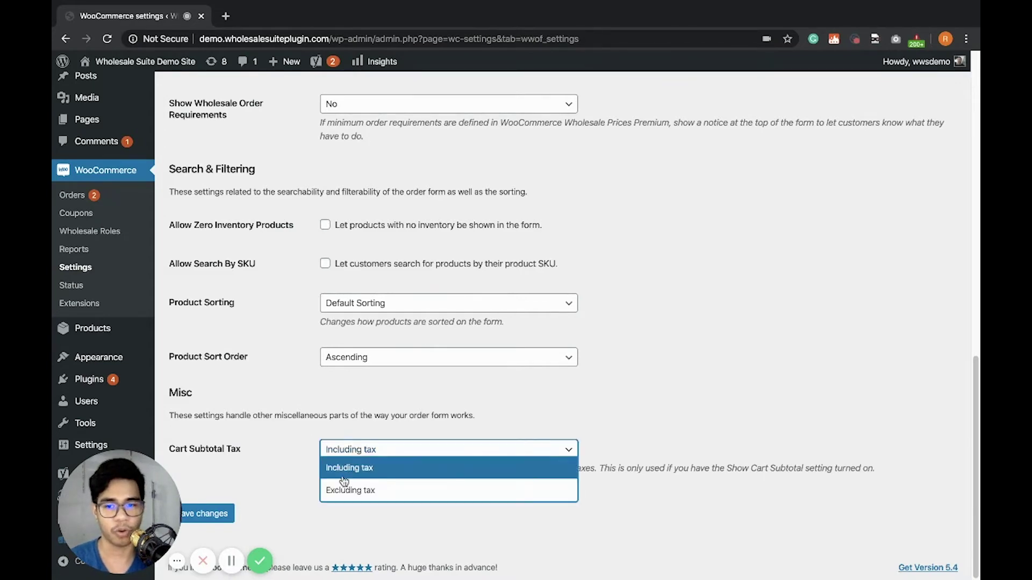
scroll(287, 485, up, 7)
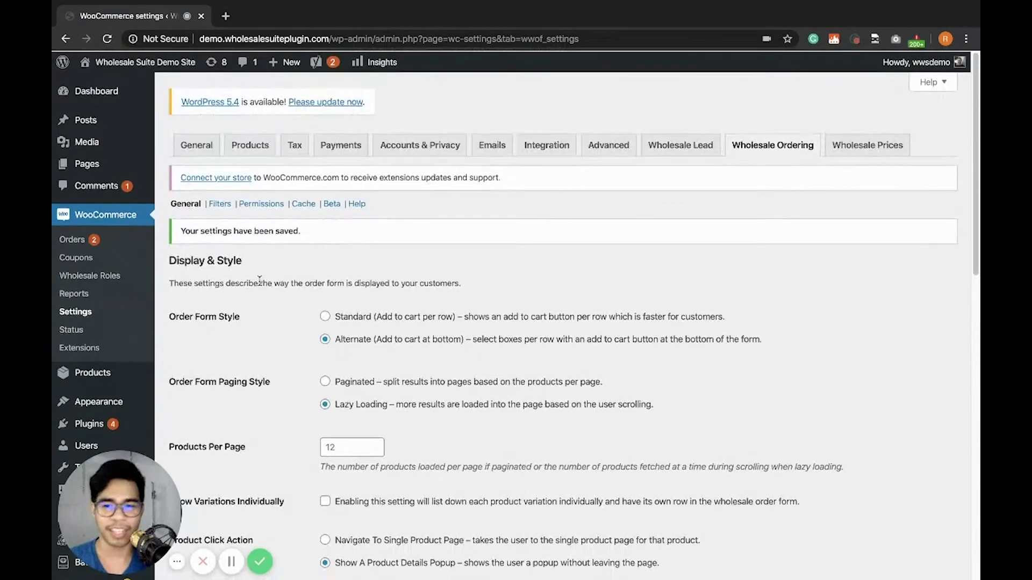
click(220, 211)
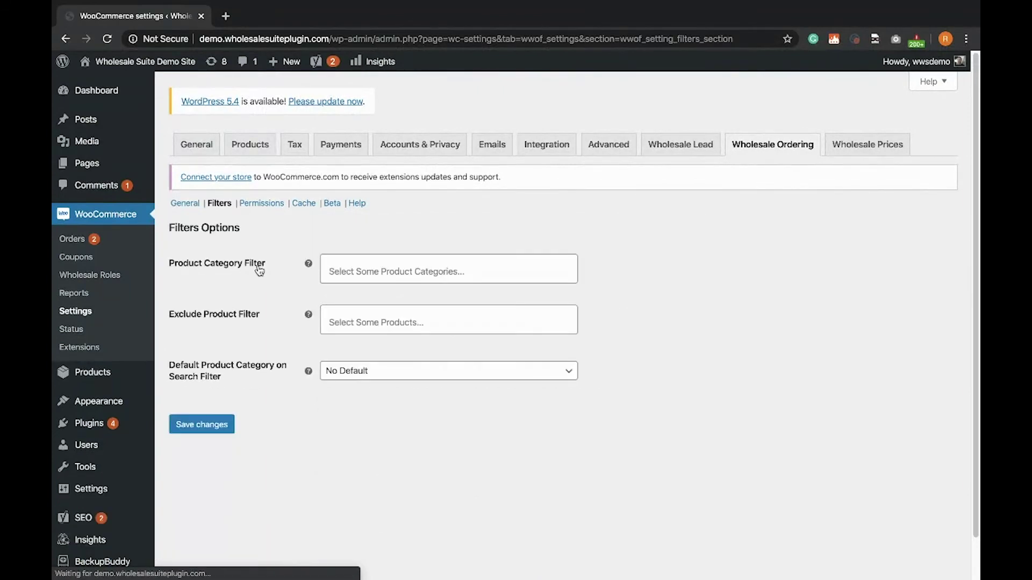
Pick Clothing as the Default Product Category on Search Filter and save the Filters tab
mouse_move(309, 263)
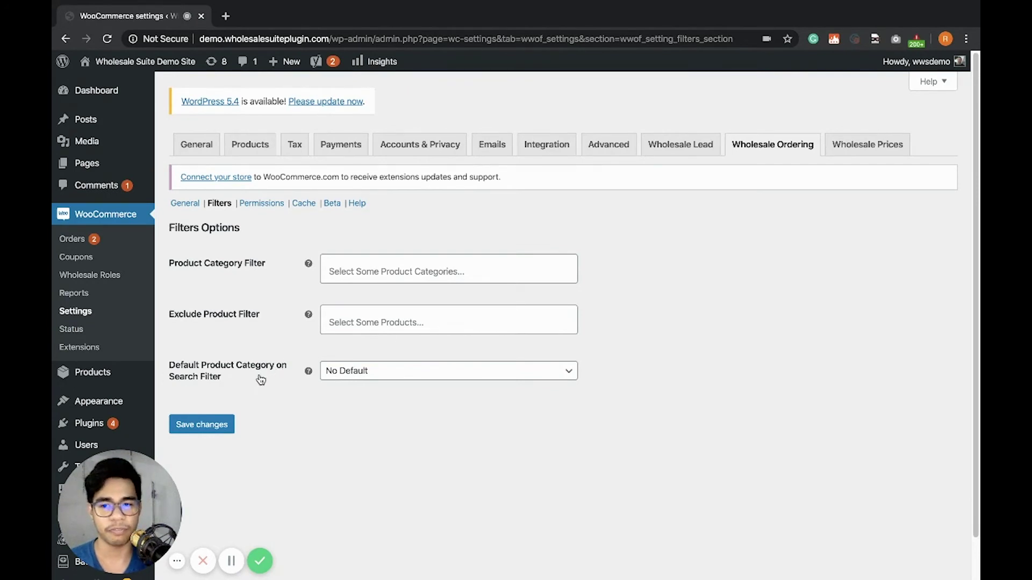
click(336, 377)
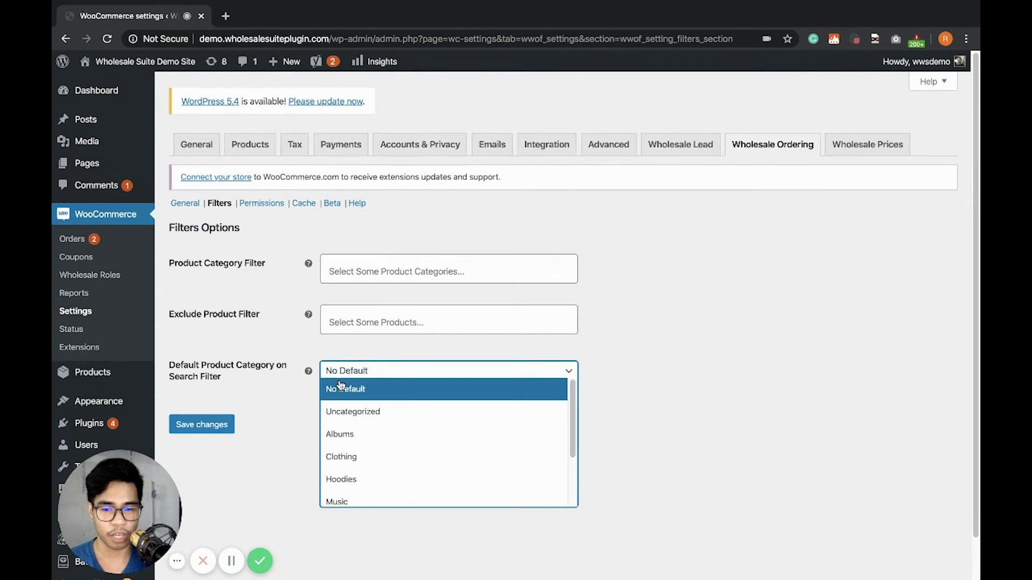
click(354, 458)
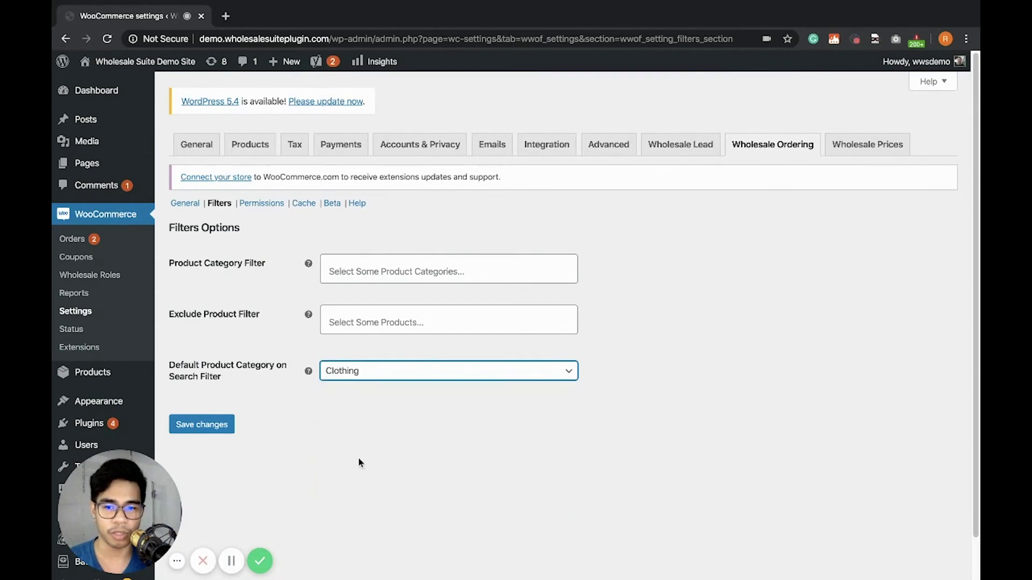
click(219, 423)
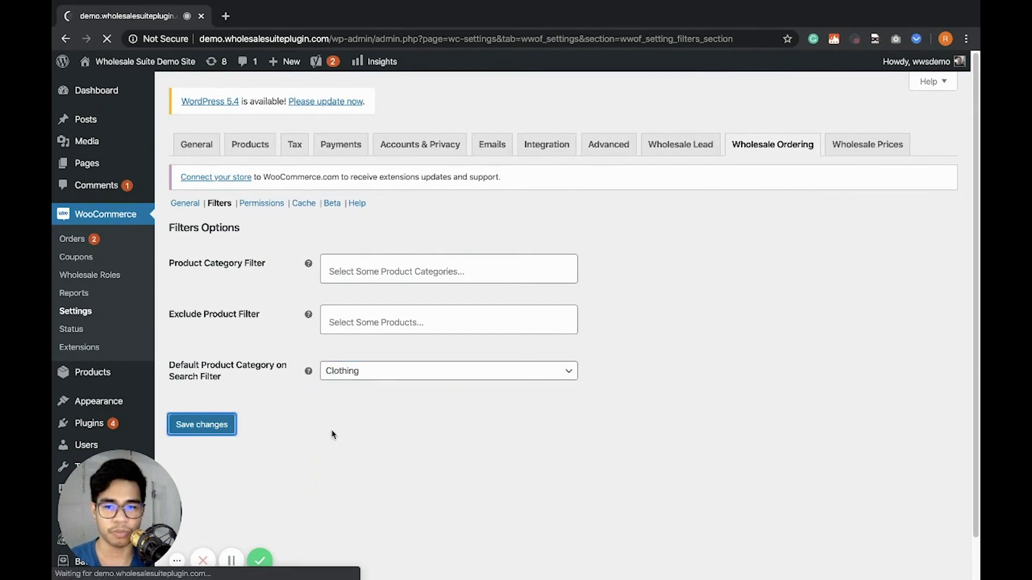
Reload the storefront order form to confirm Clothing is the default category filter, then return to admin
key(ctrl+Right)
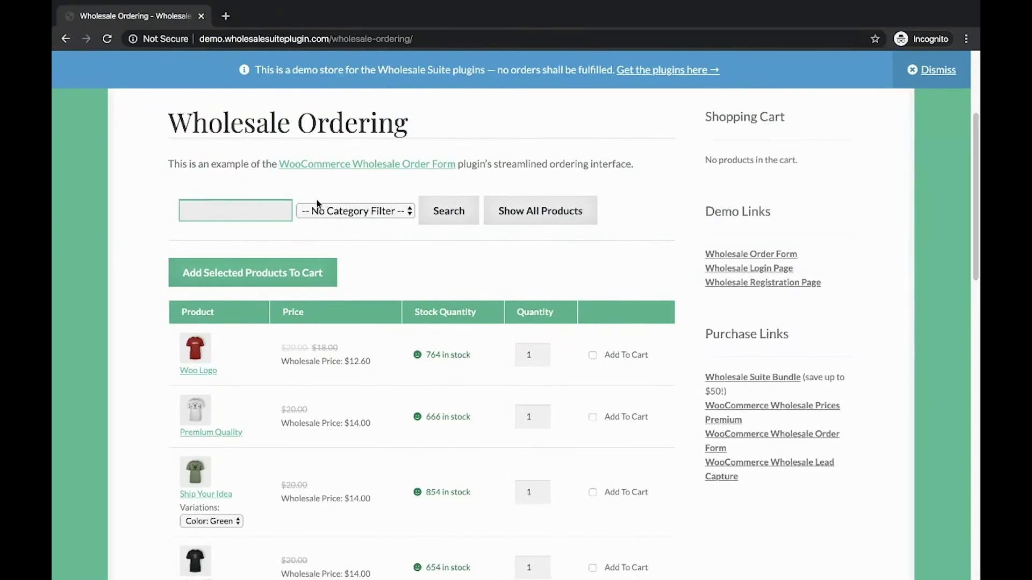
key(super+r)
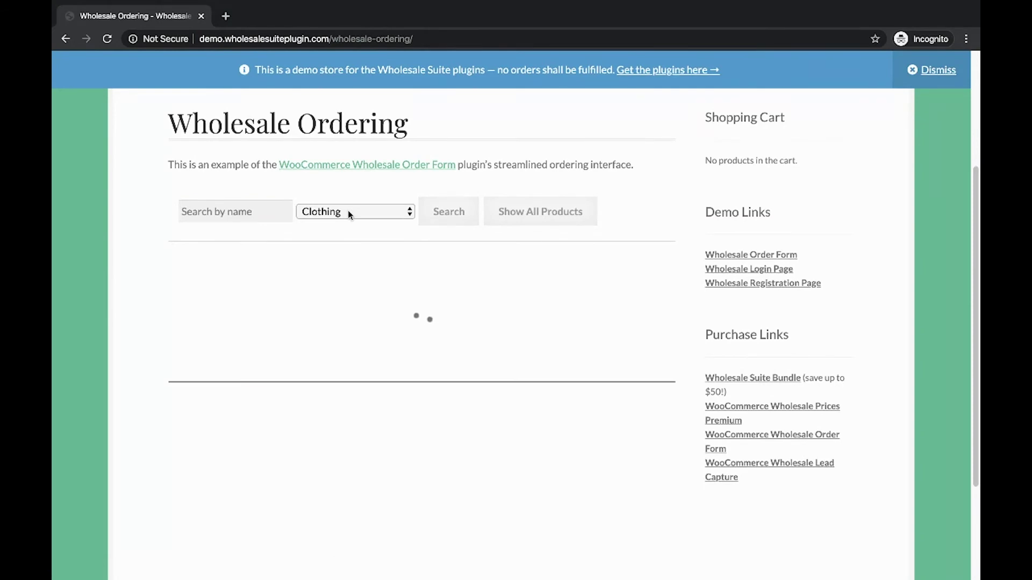
key(ctrl+Left)
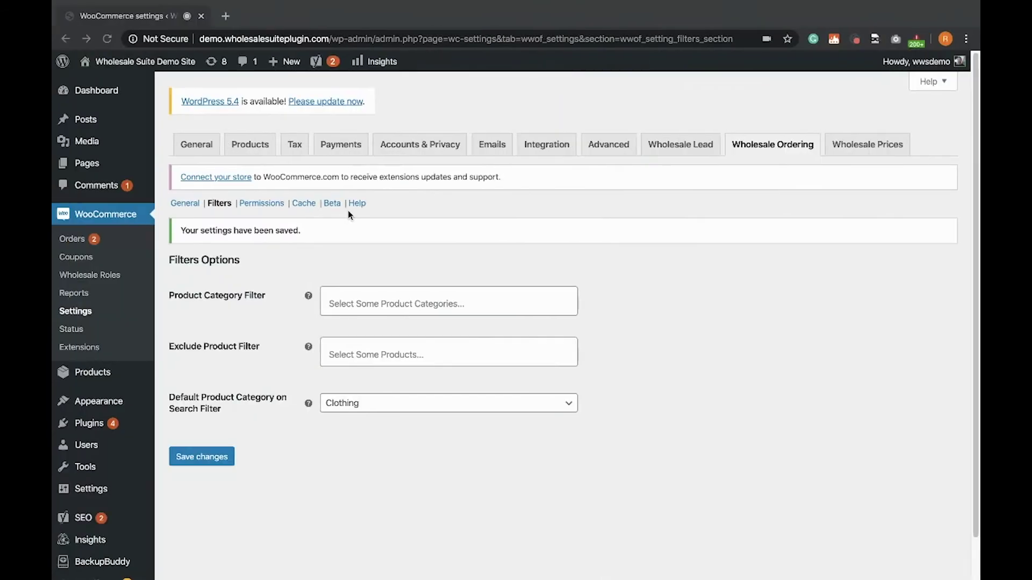
Review the Permissions section's empty User Role Filter and Access Denied title, message and login URL fields
click(265, 207)
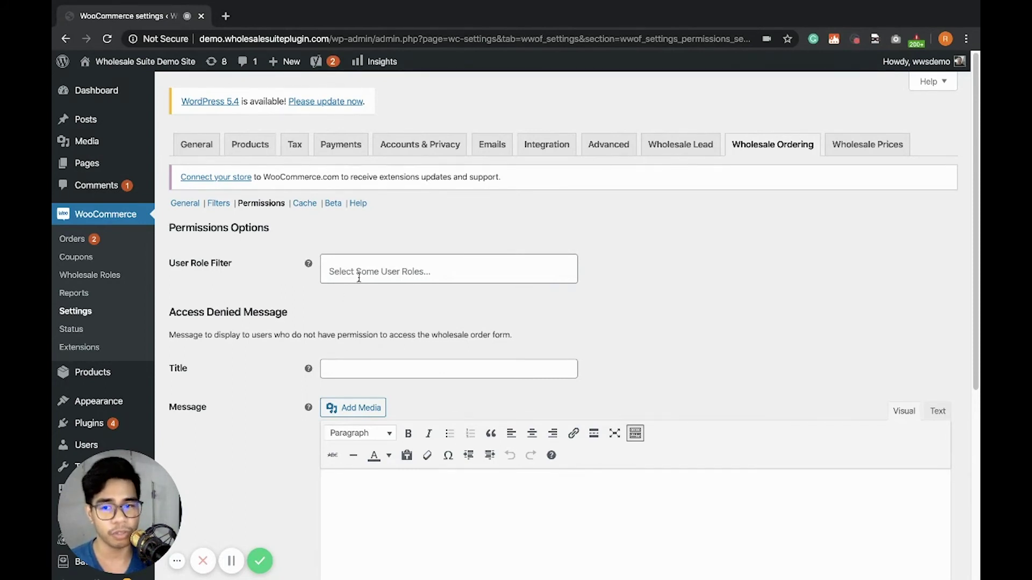
scroll(323, 315, down, 2)
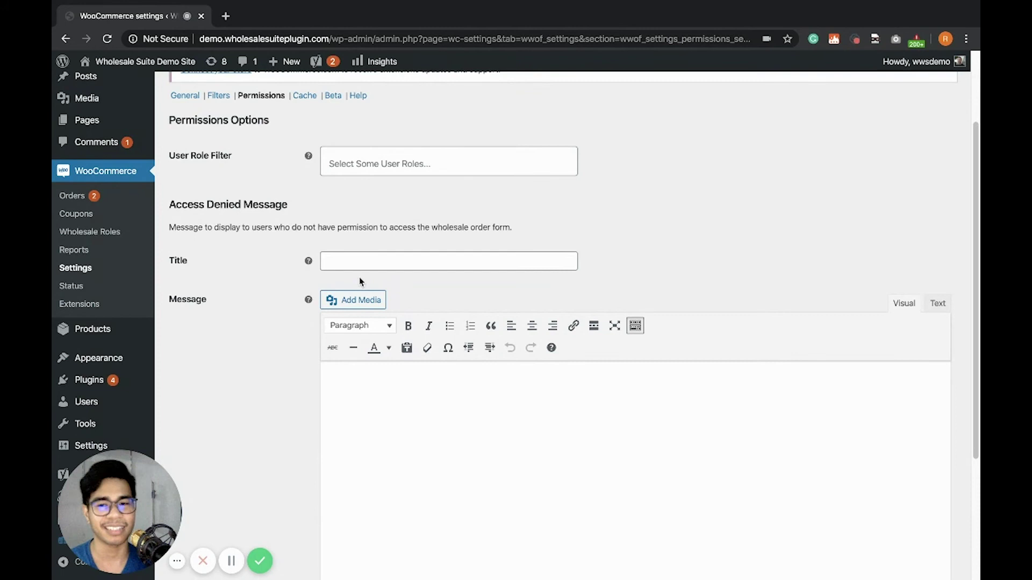
scroll(321, 314, down, 3)
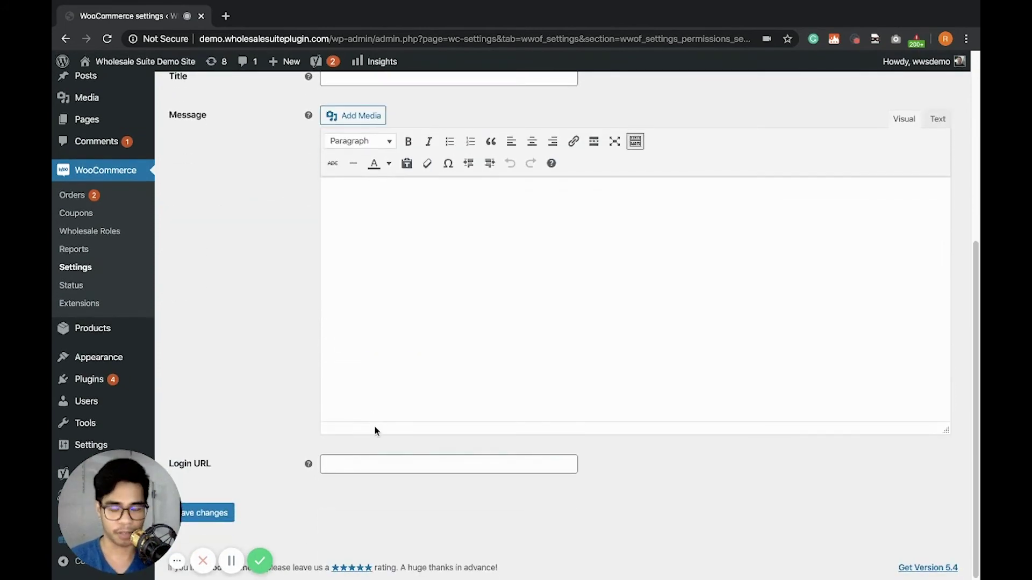
scroll(375, 427, up, 1)
scroll(375, 427, down, 1)
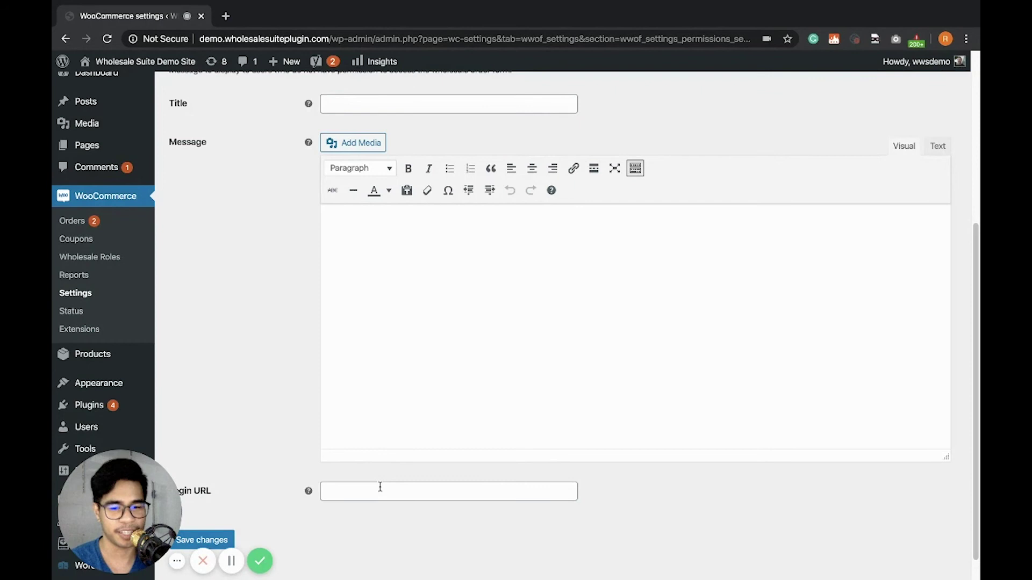
scroll(380, 487, up, 5)
Open the Wholesale Ordering Cache settings section
click(302, 204)
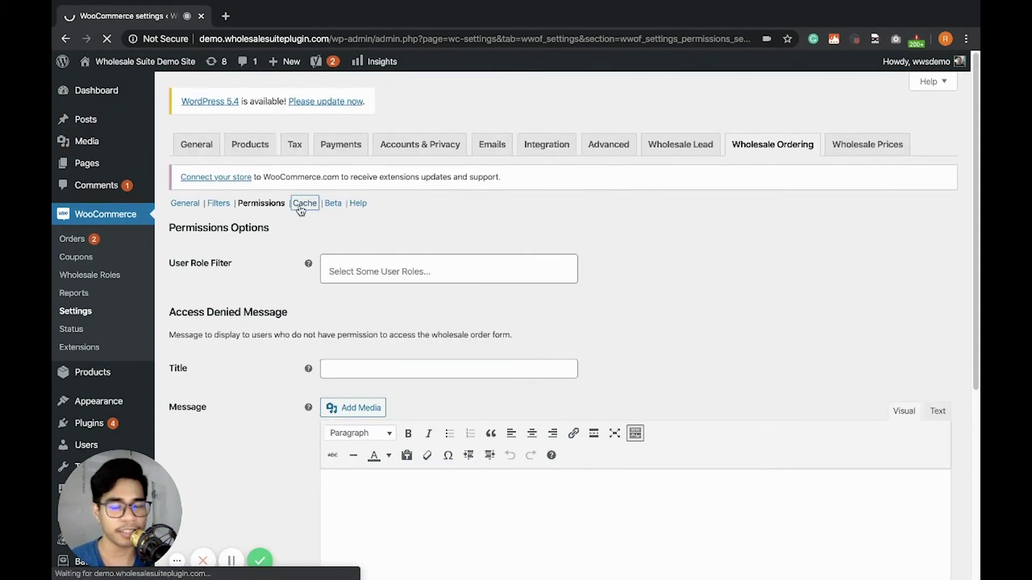